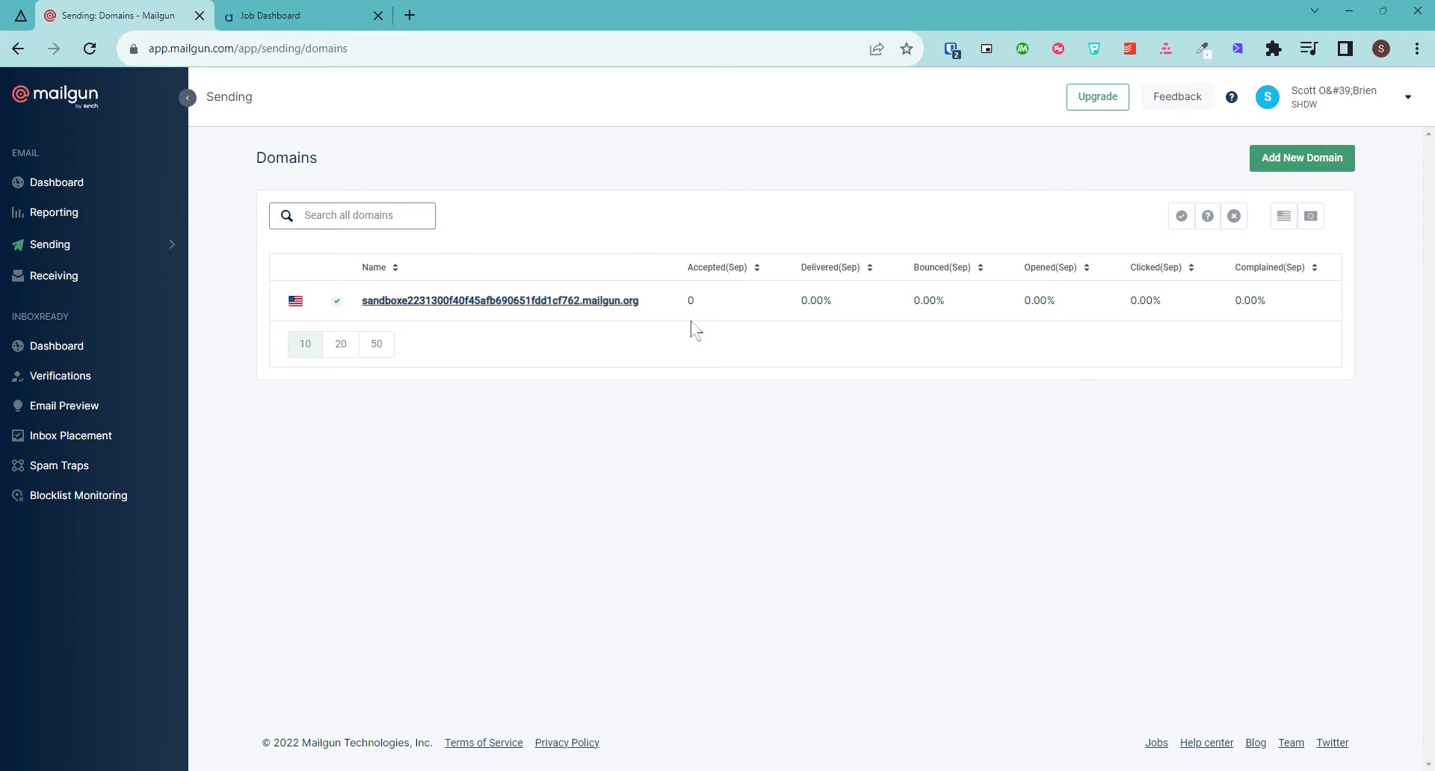
Start a new Mailgun sending domain and enter P.SHDW.DIGITAL as its name
left_click(263, 17)
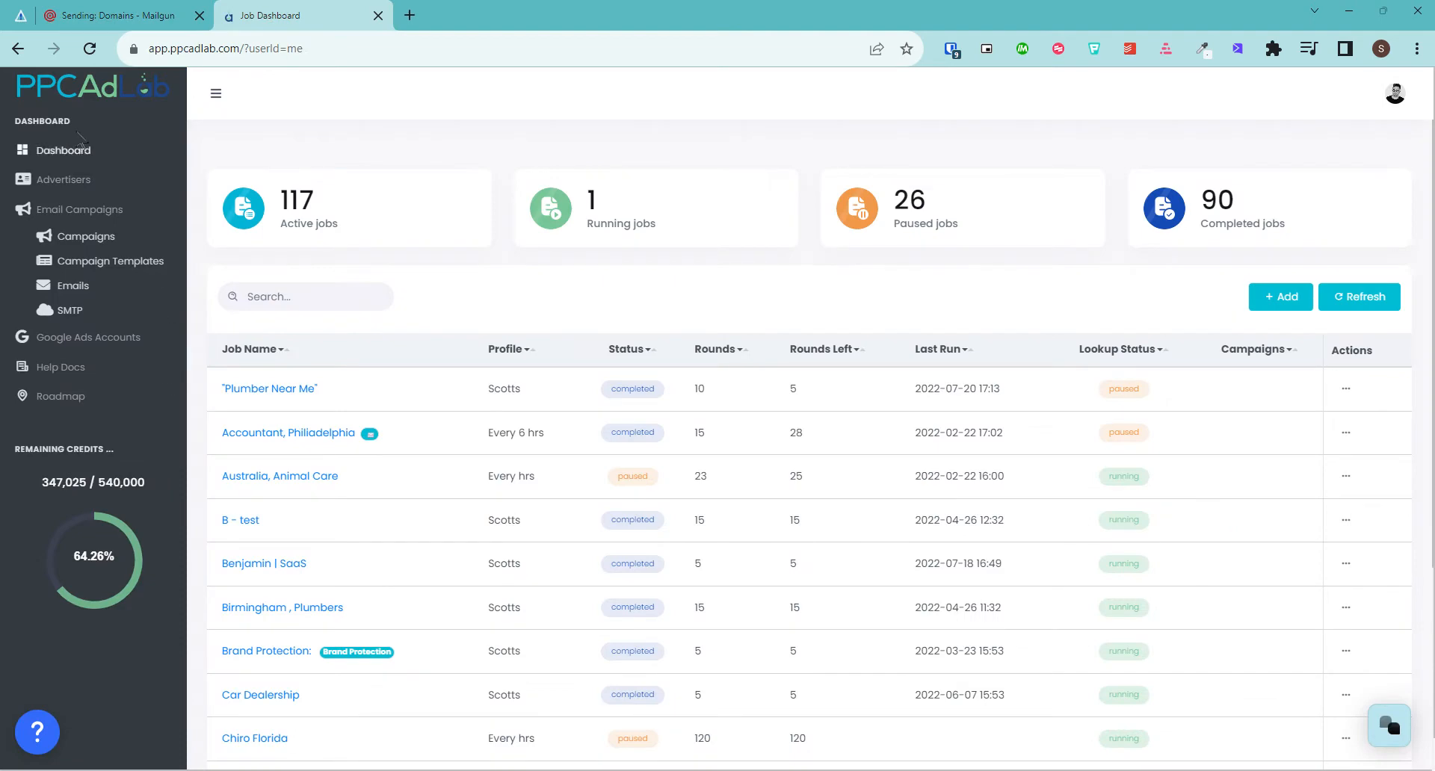
left_click(110, 14)
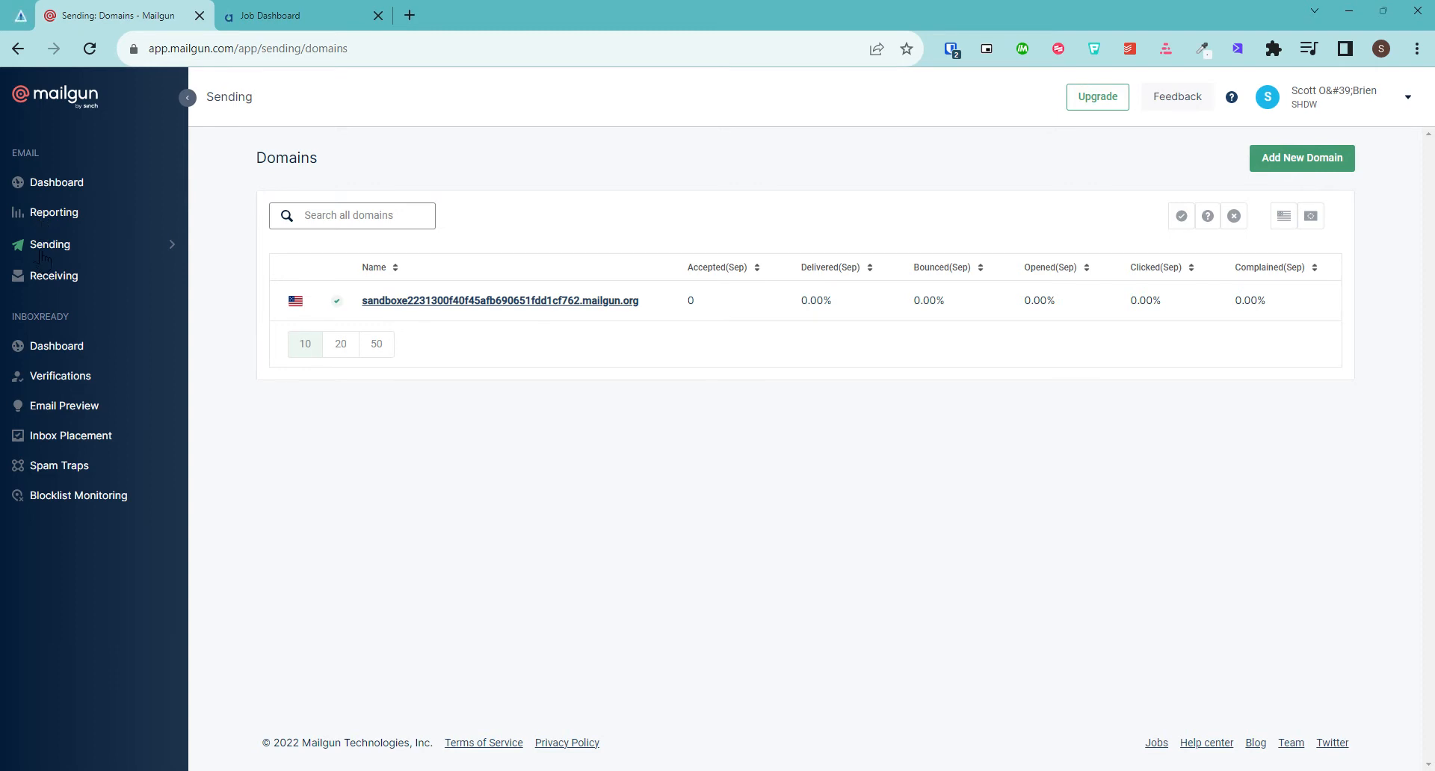
left_click(1320, 172)
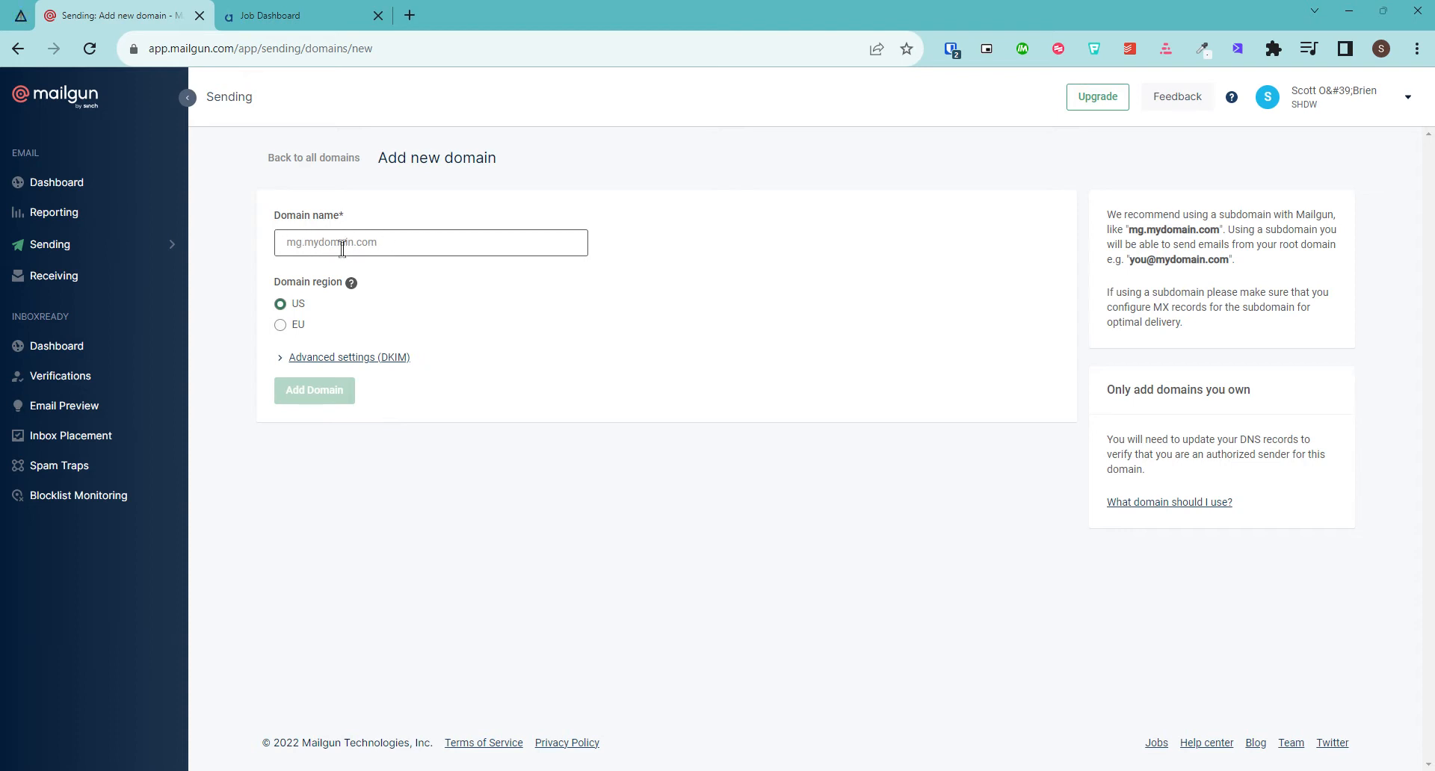
left_click(307, 248)
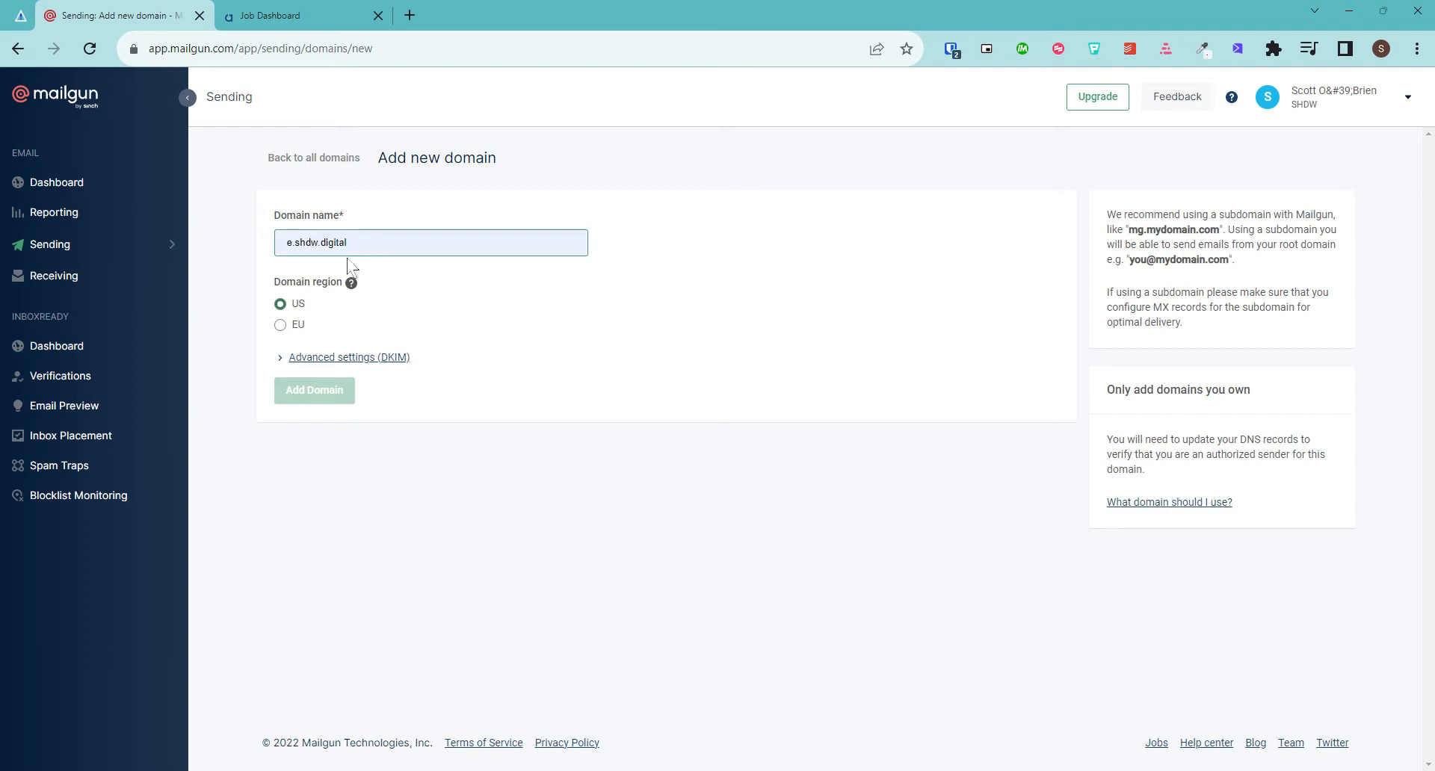
type("SHDW")
key("BackSpace")
key("BackSpace")
key("BackSpace")
key("BackSpace")
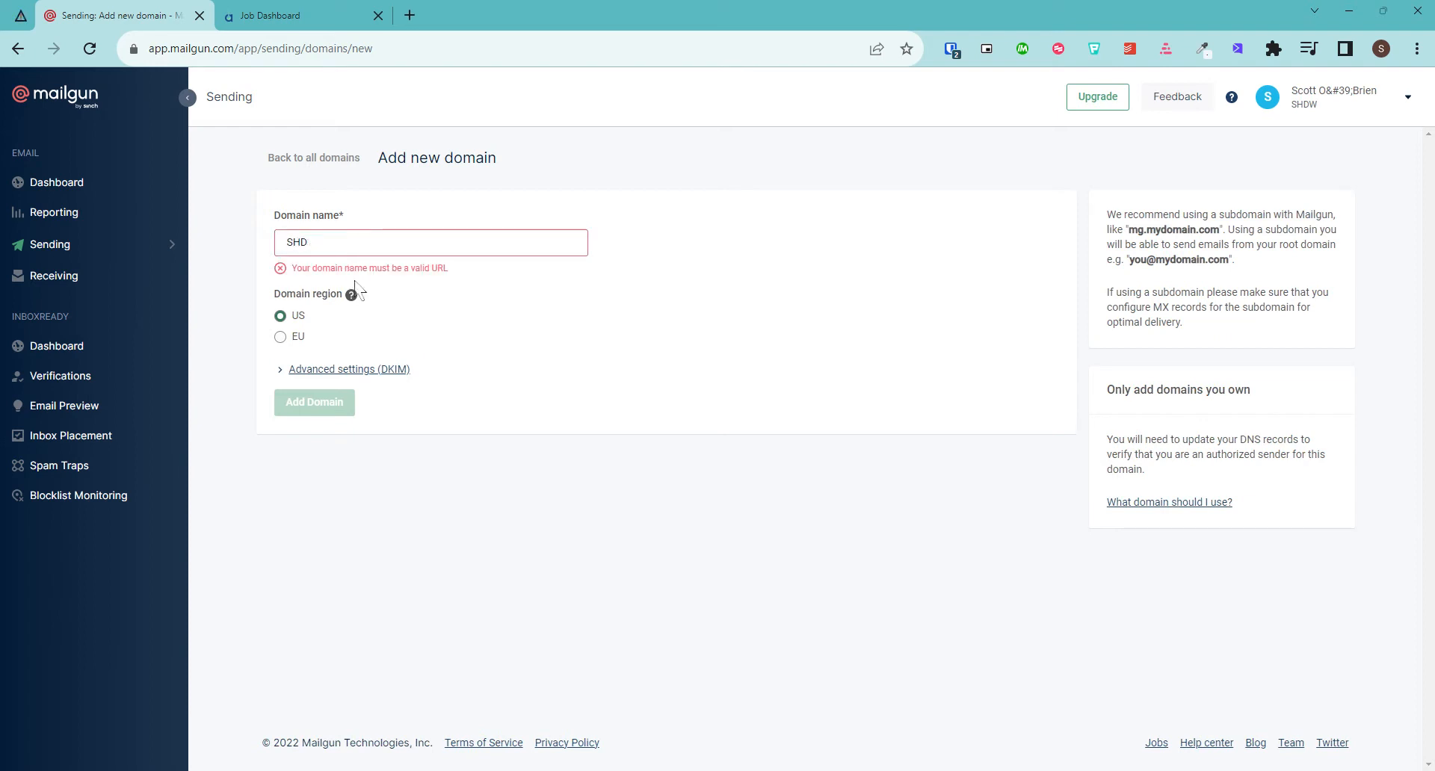
type("SHDWE")
key("BackSpace")
key("BackSpace")
type("W.DI")
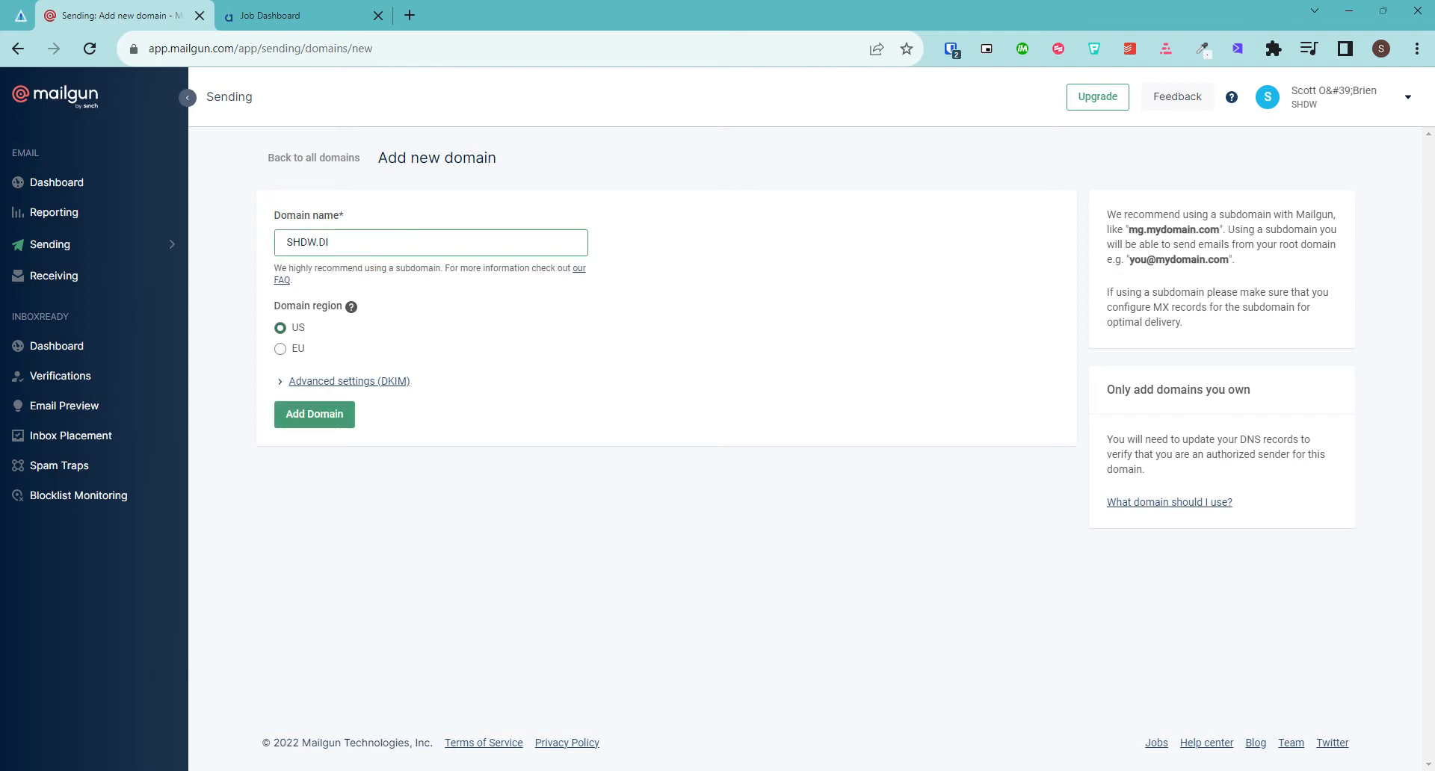
type("GITAL")
Re-enter the domain name, choose the EU region and submit the P.SHDW.DIGITAL domain
key("ctrl+a")
key("BackSpace")
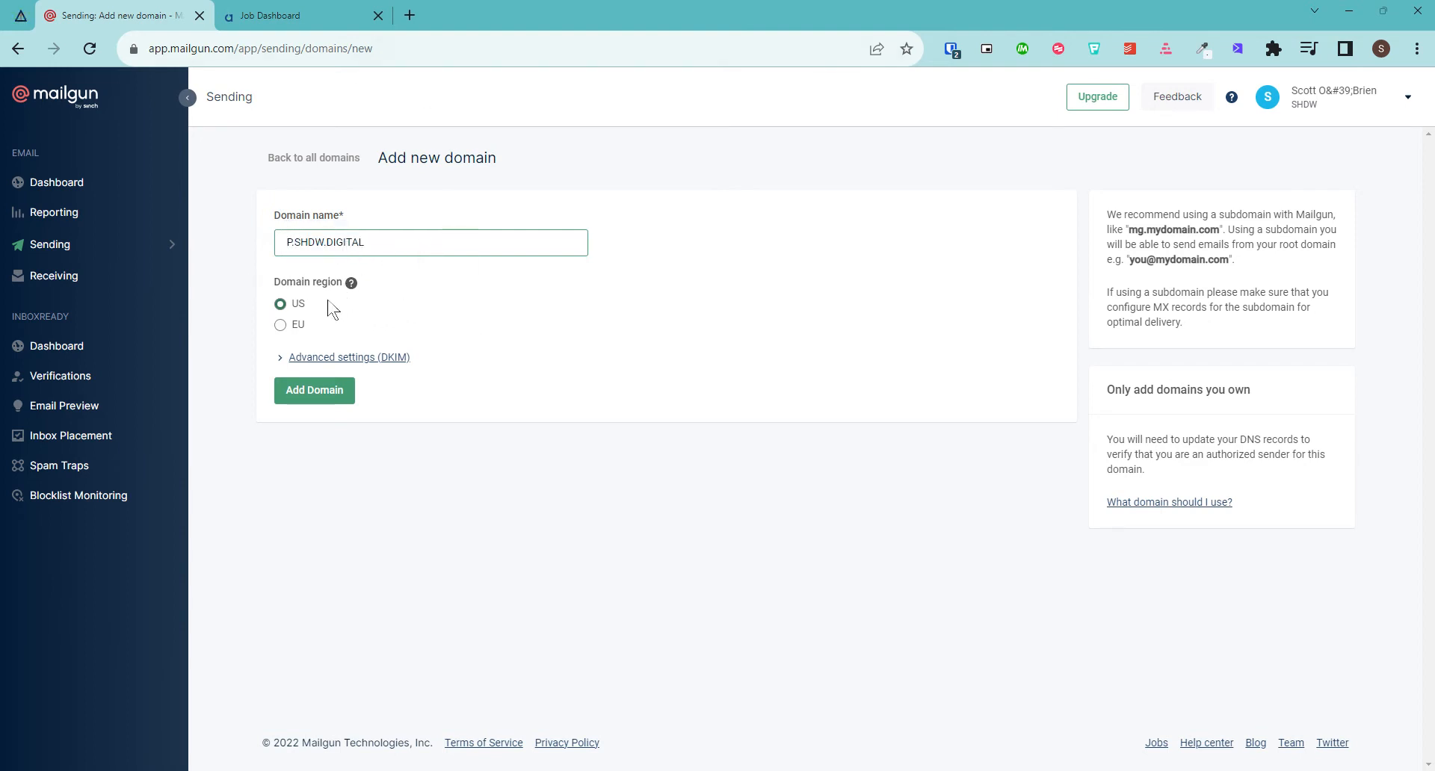
left_click(280, 325)
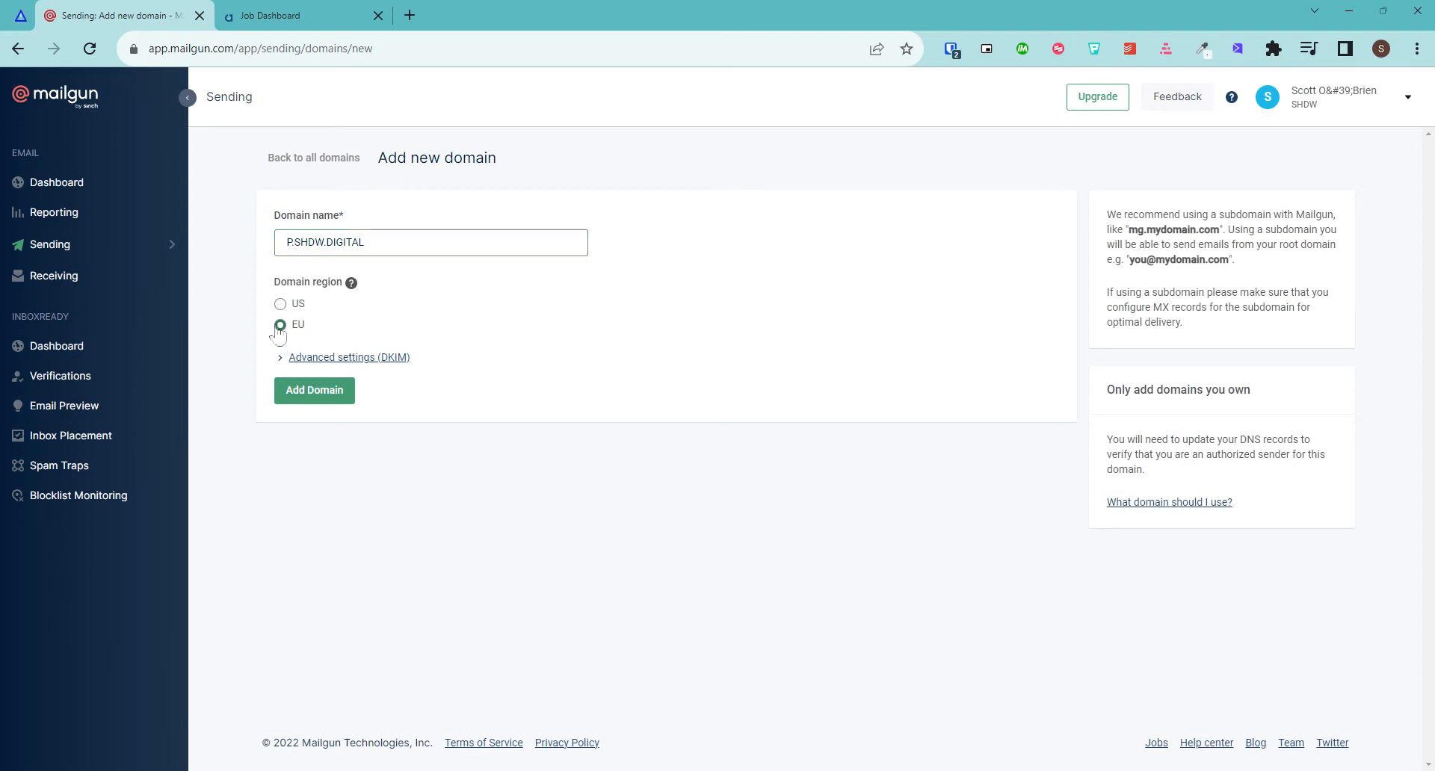
left_click(329, 409)
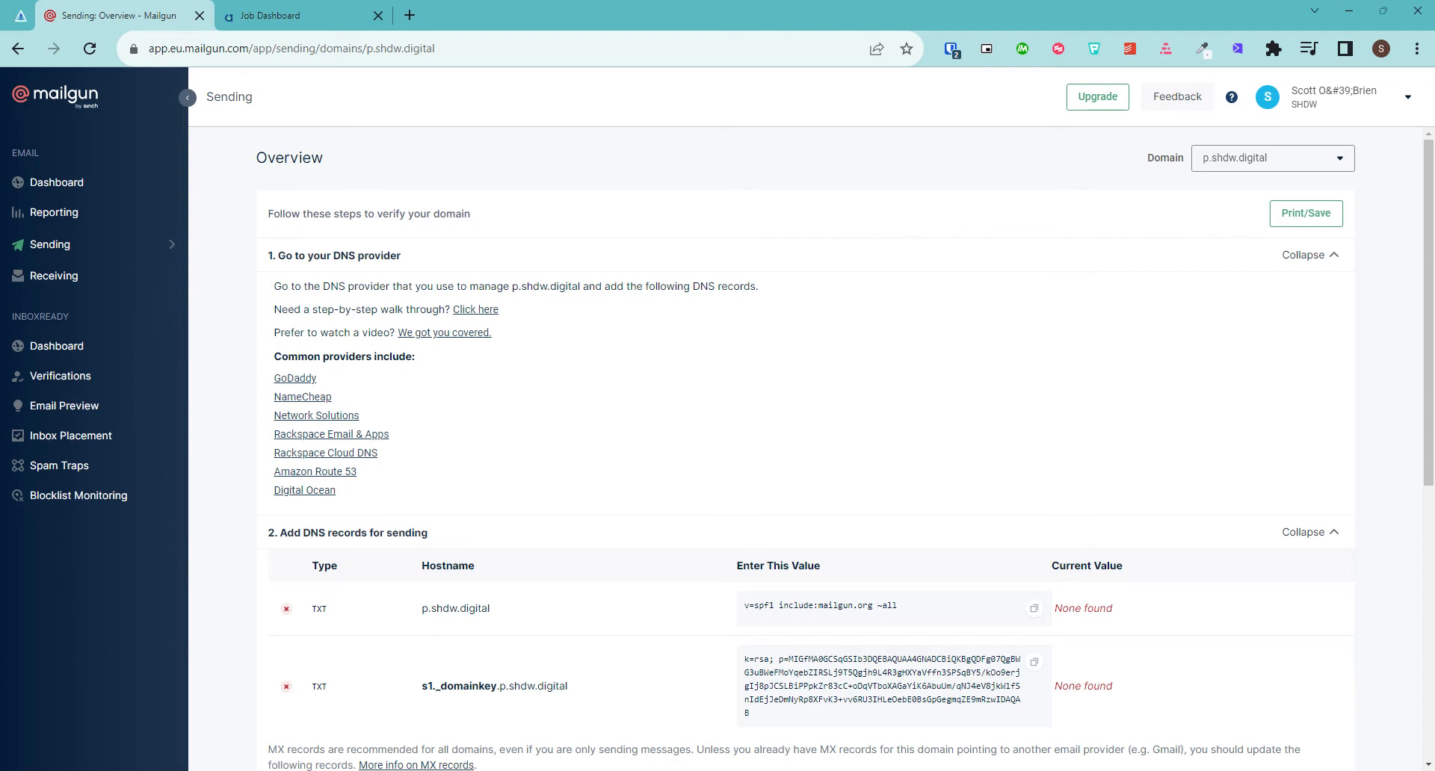
Scroll through the p.shdw.digital TXT, MX and tracking CNAME records to add at the DNS provider
scroll(568, 561, "down", 4)
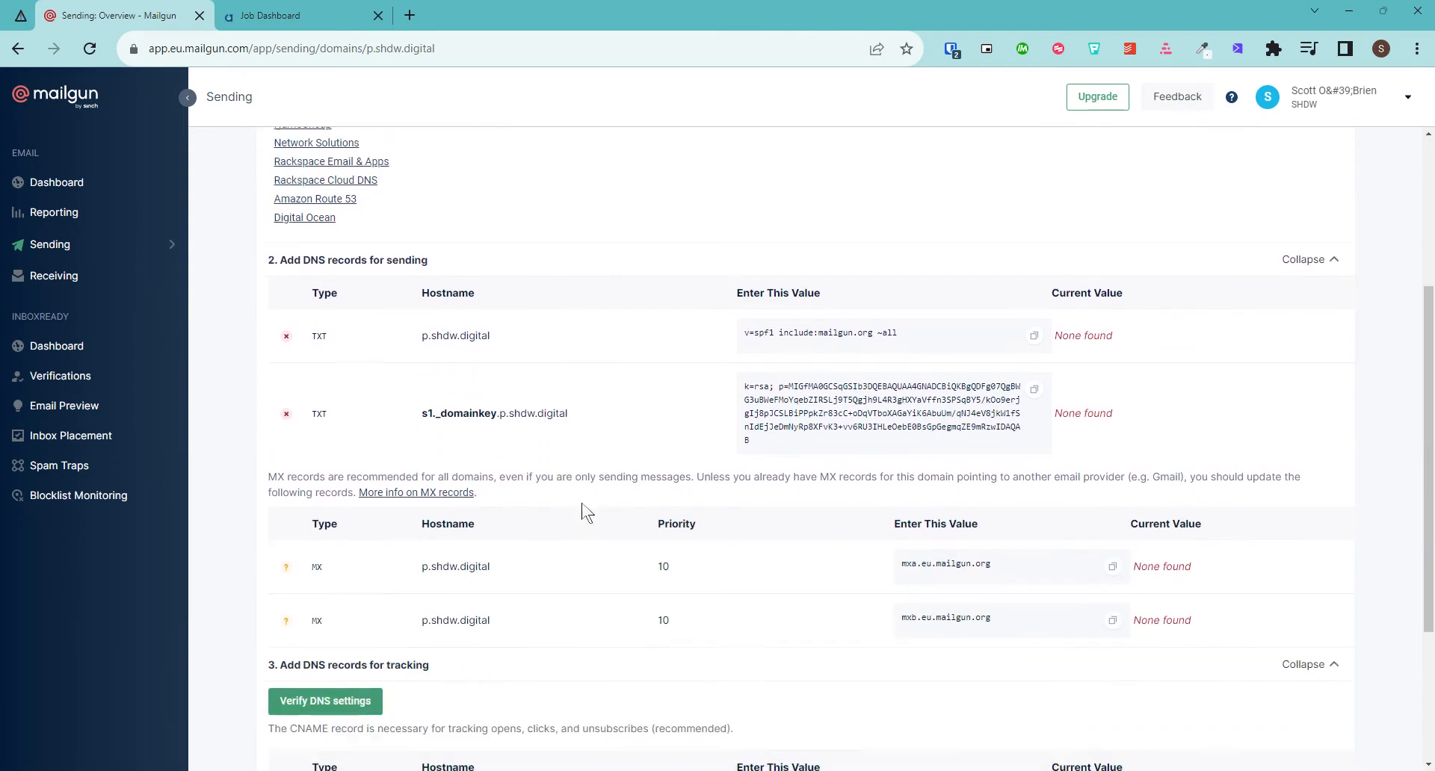
scroll(590, 523, "down", 1)
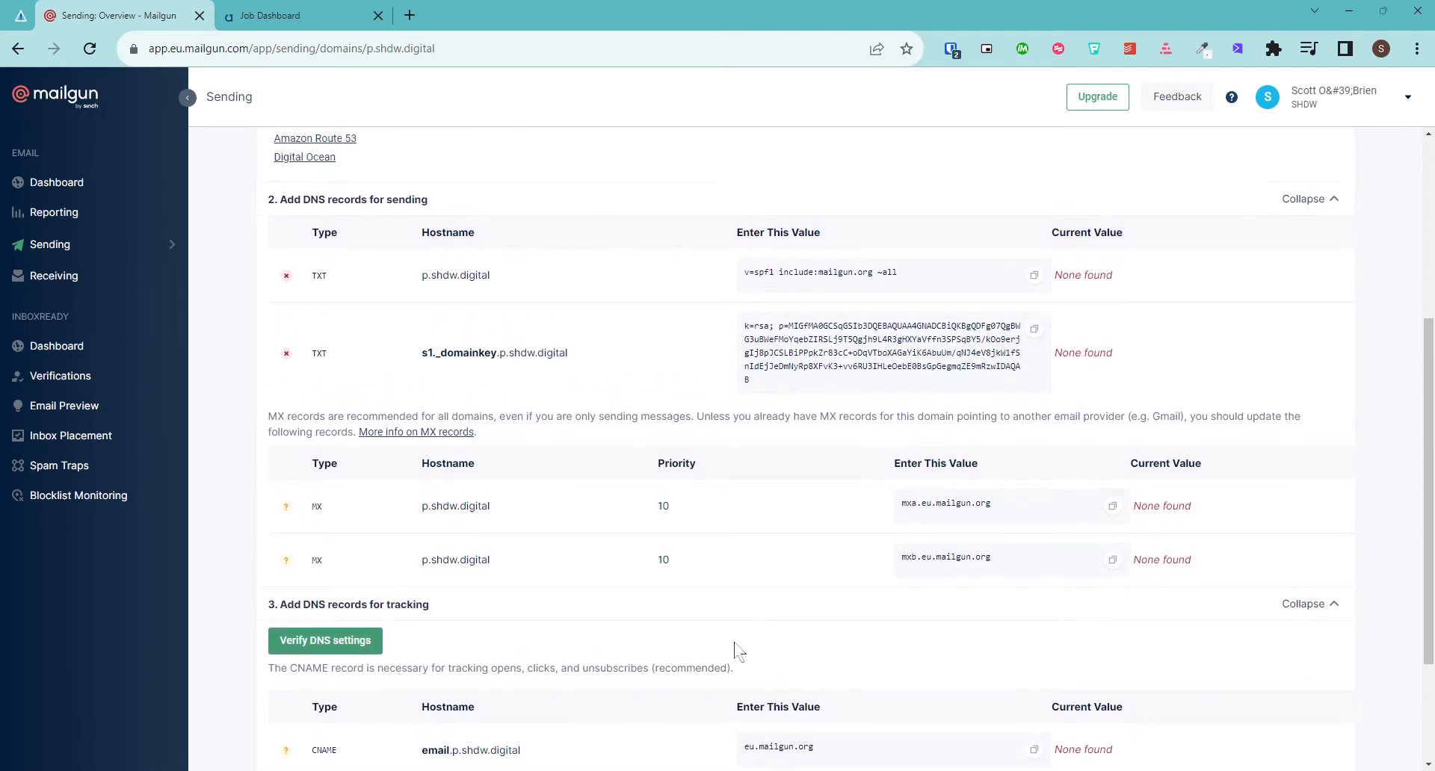
scroll(734, 643, "up", 5)
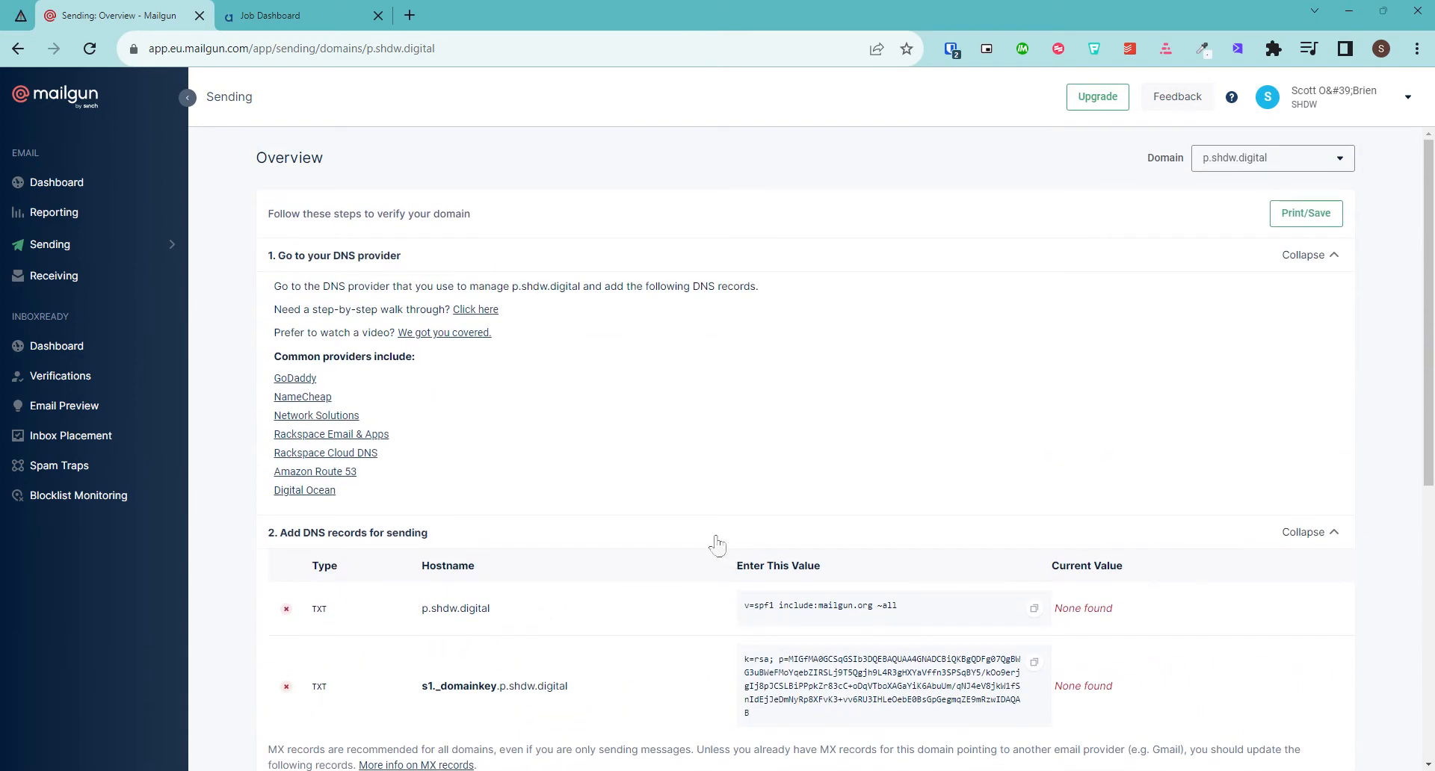
scroll(691, 542, "down", 2)
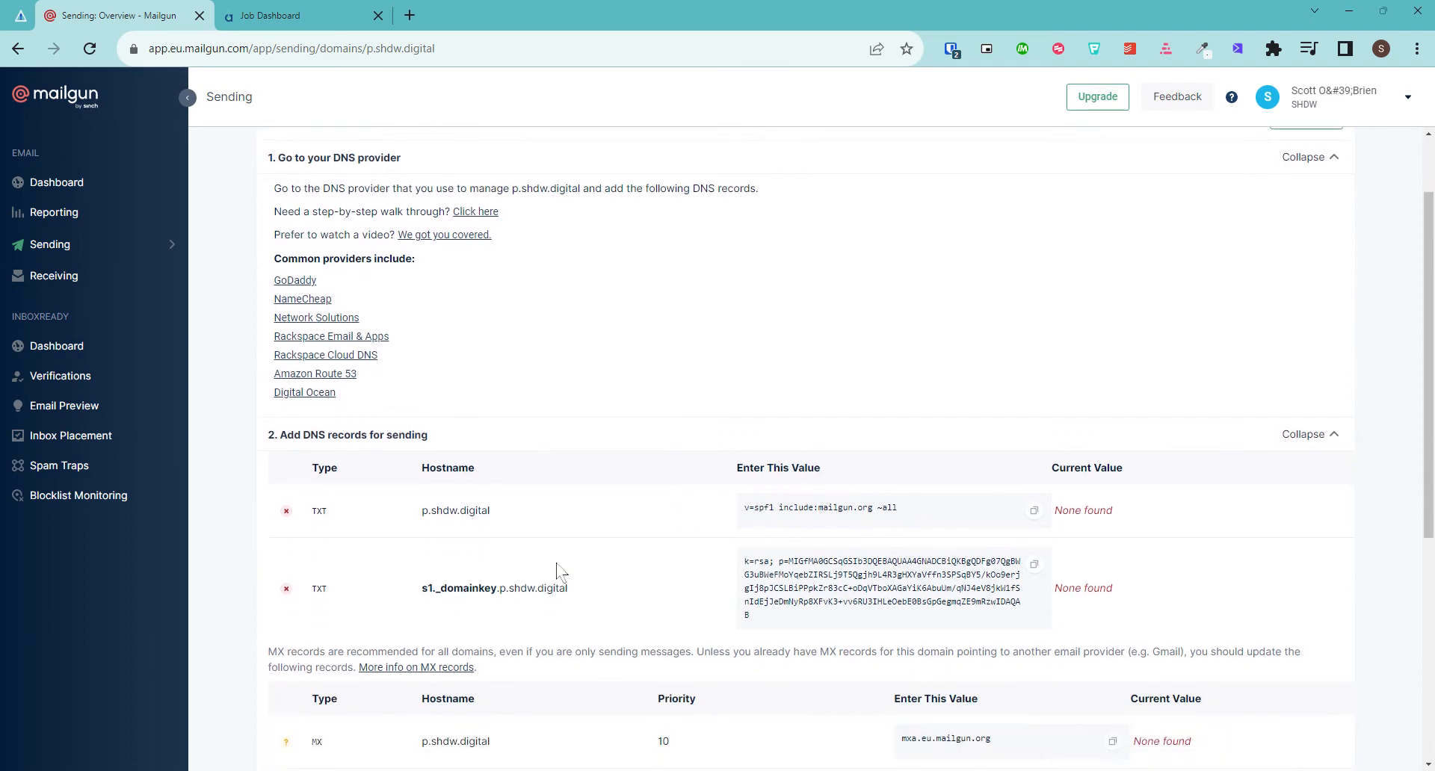
scroll(557, 563, "down", 2)
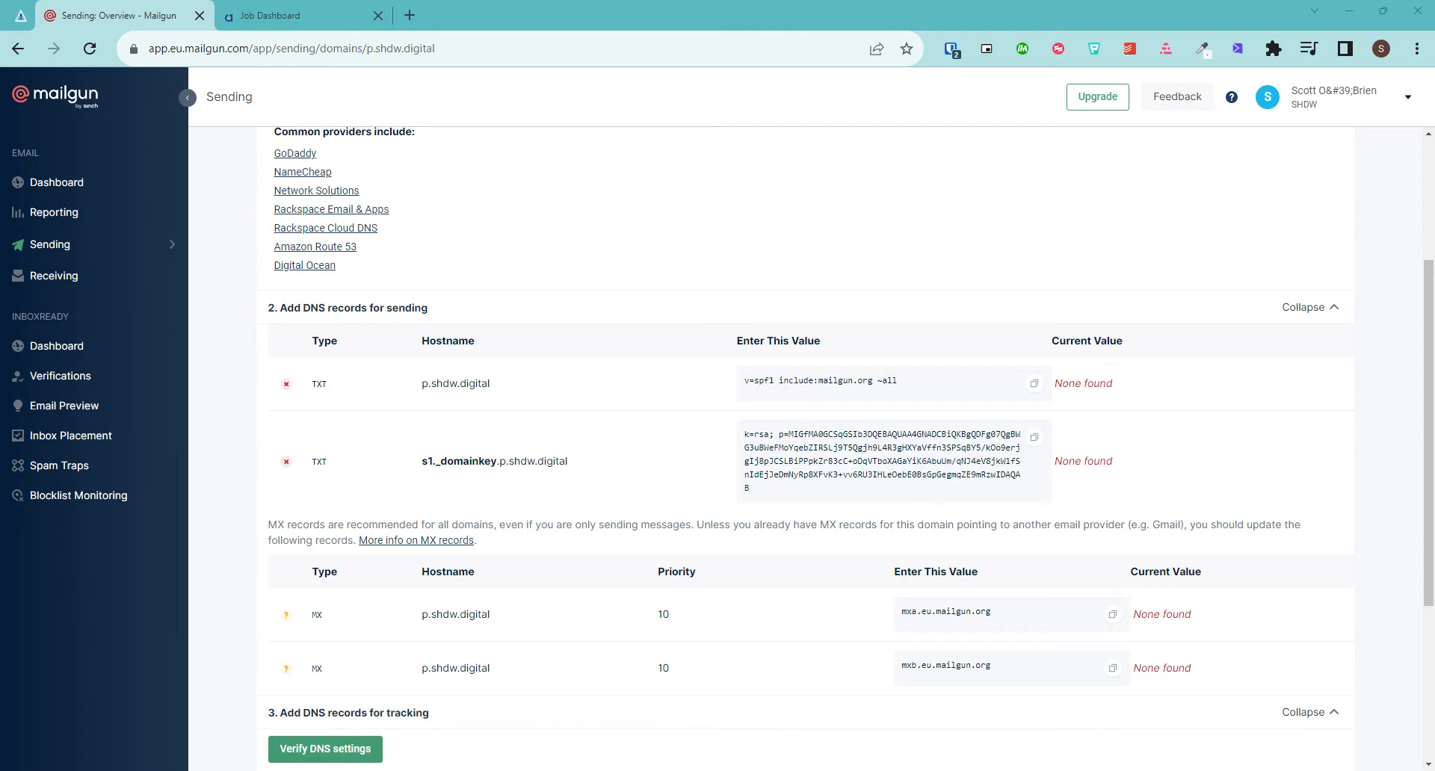
Copy the SPF TXT record's hostname p.shdw.digital and its value
left_click_drag(482, 390, 404, 388)
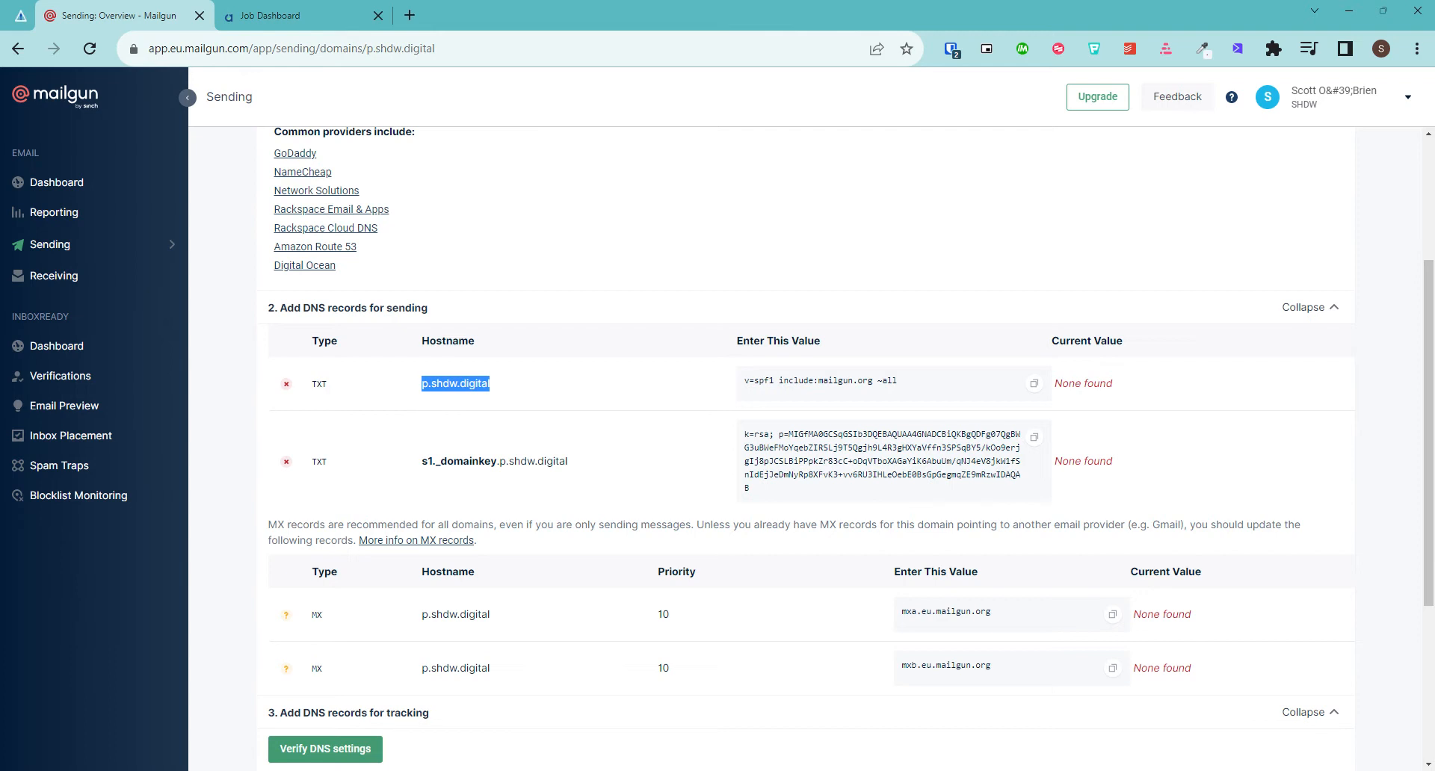
key("alt+Tab")
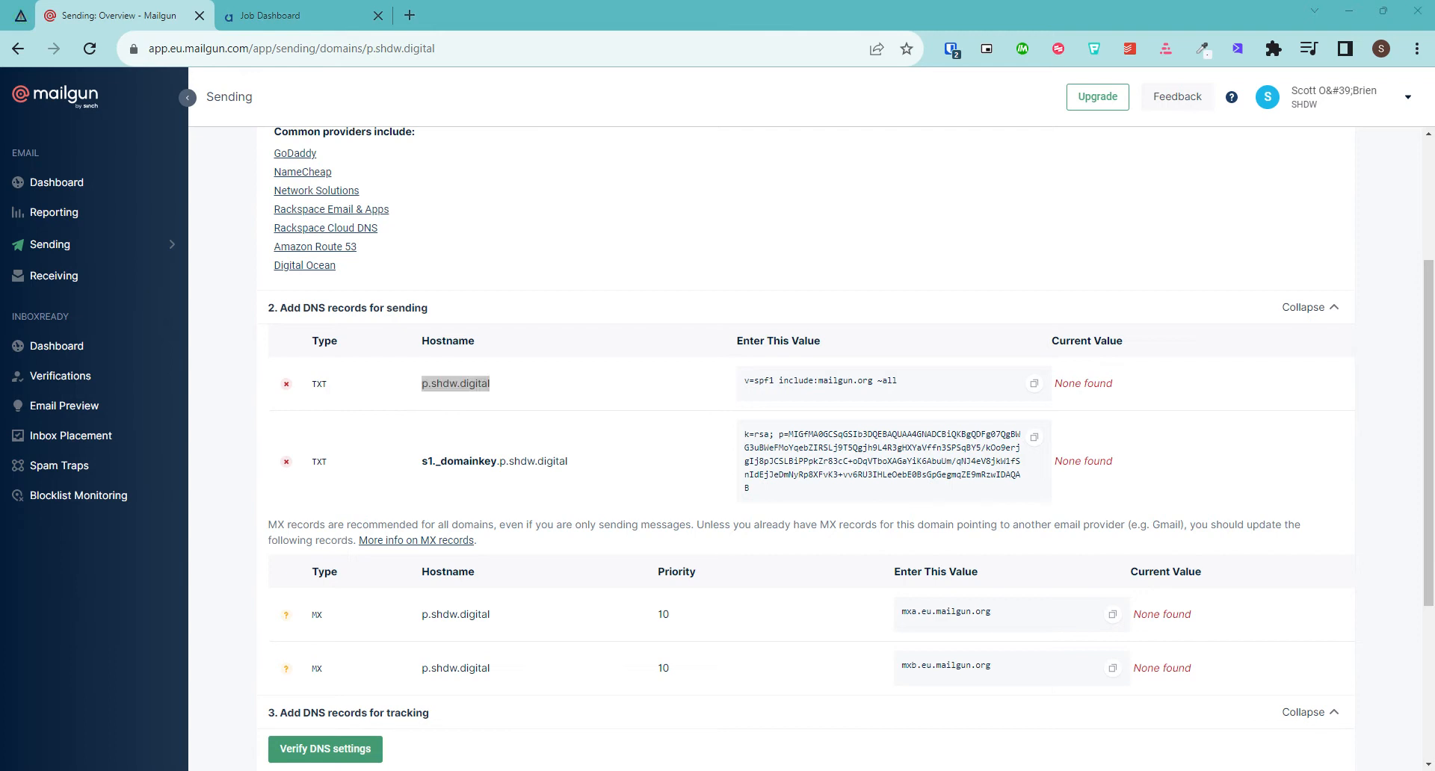
key("alt+Tab")
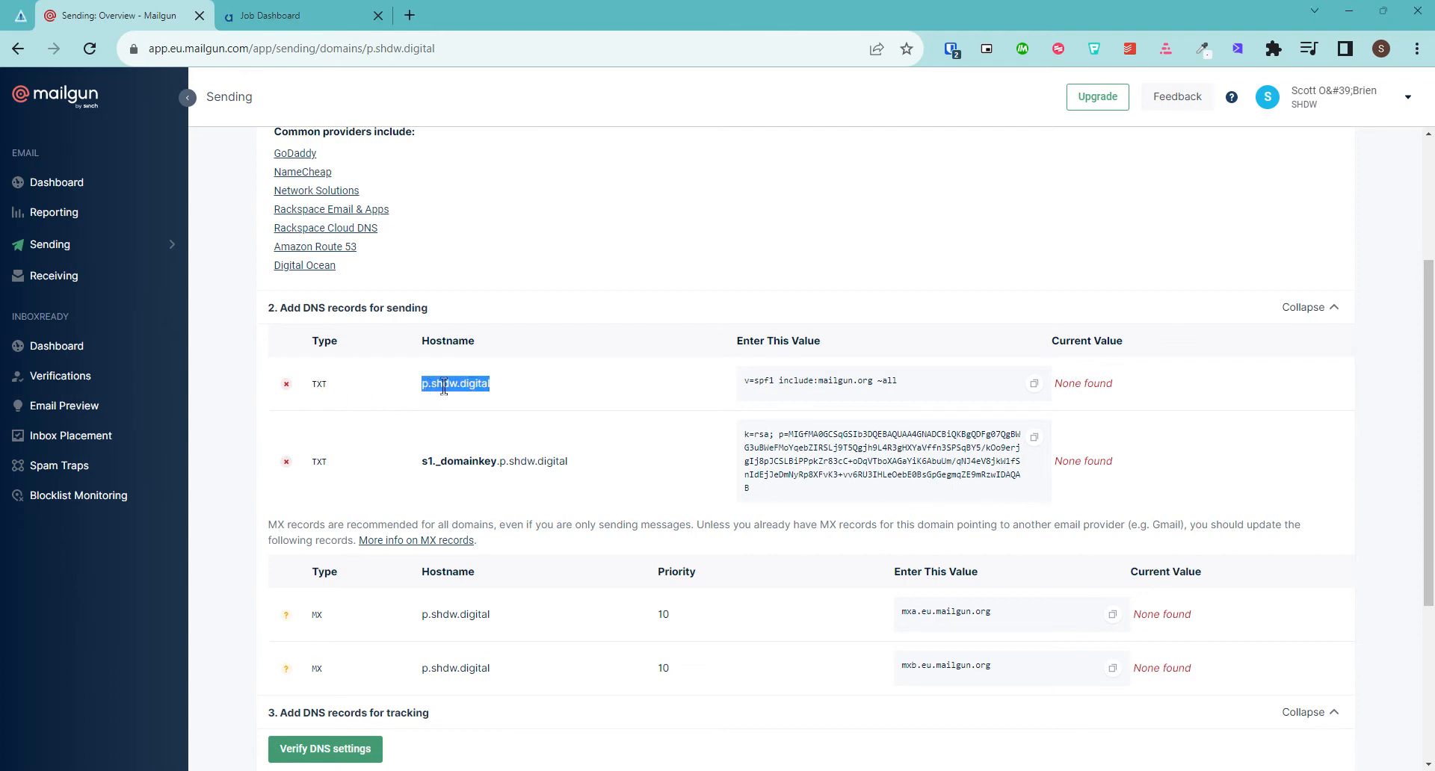
left_click(1033, 384)
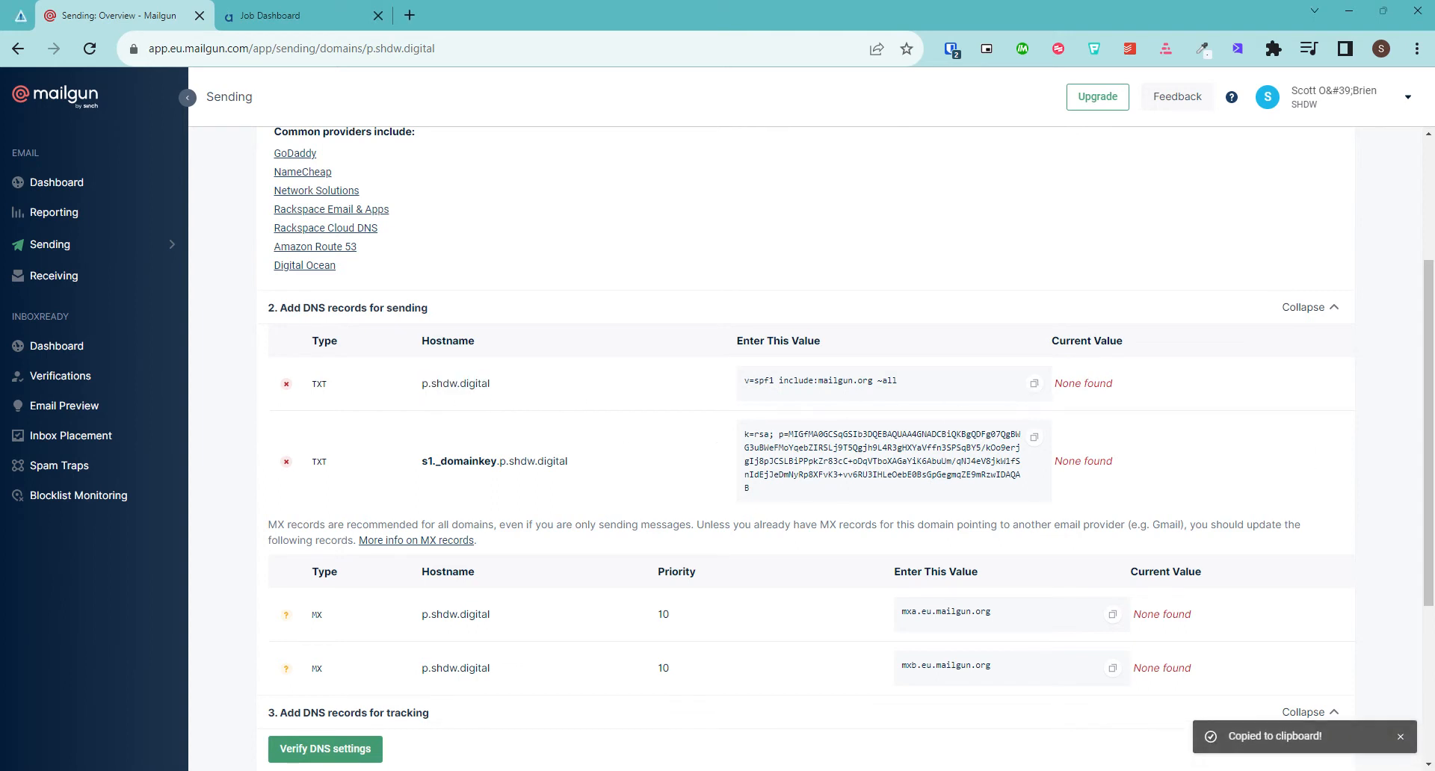
key("alt+Tab")
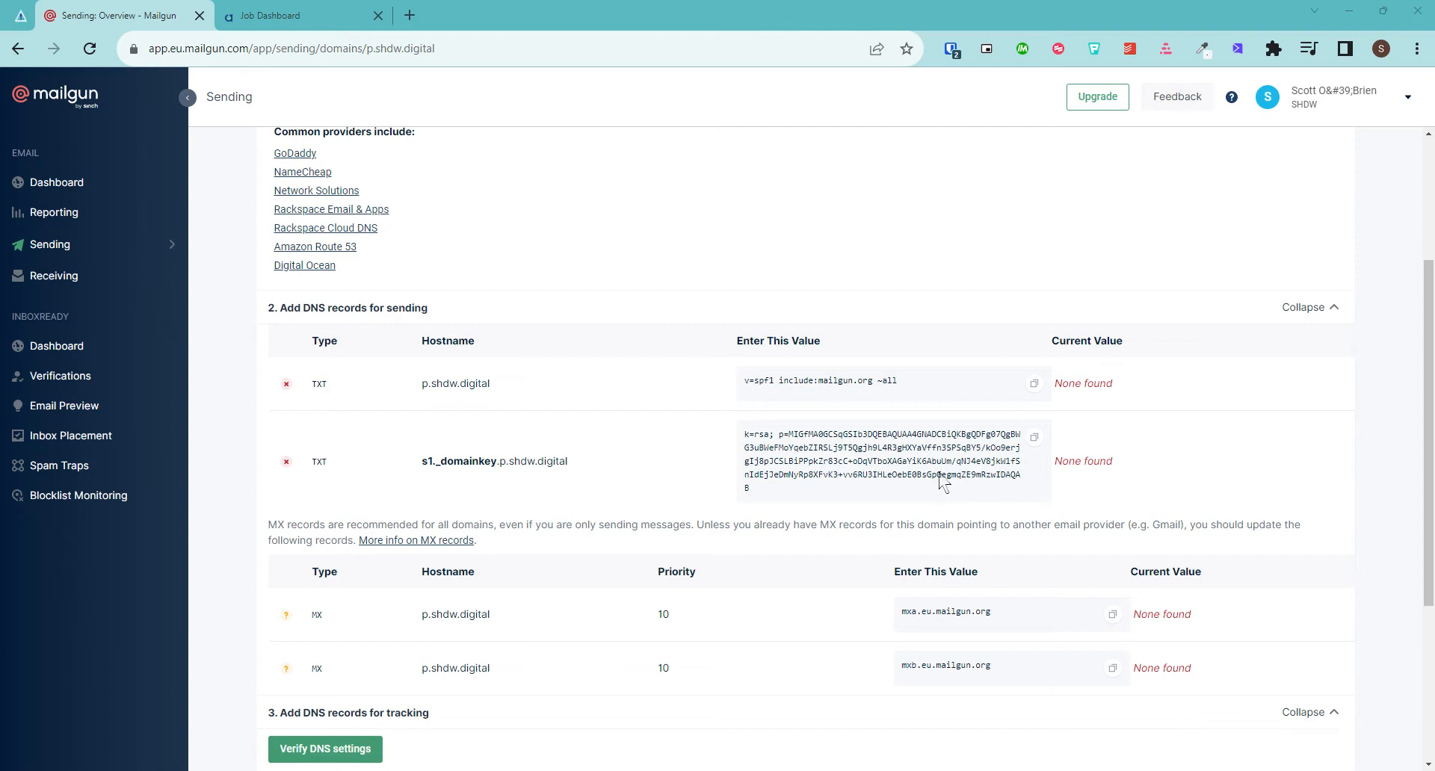
Copy the DKIM hostname s1._domainkey.p.shdw.digital and its TXT value
left_click_drag(590, 467, 409, 469)
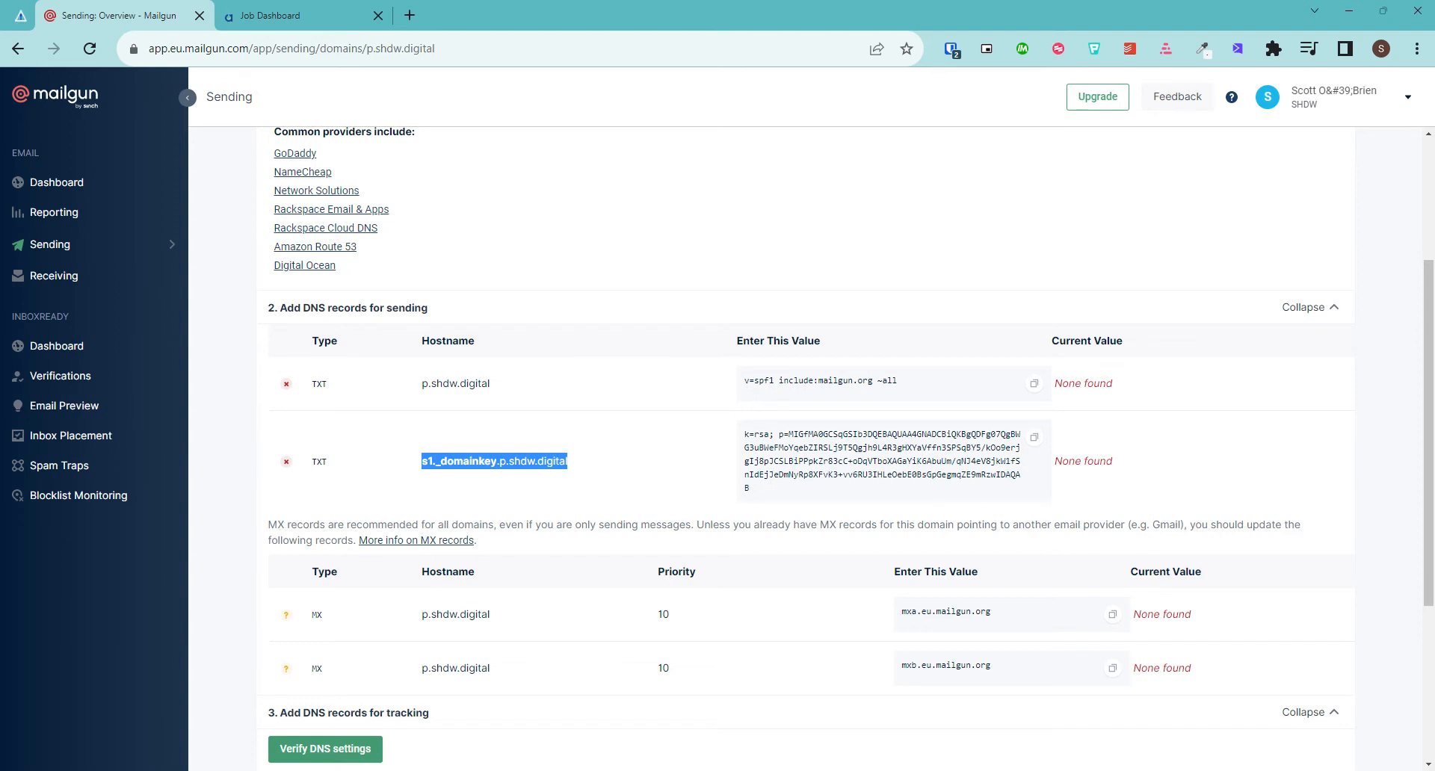
key("alt+Tab")
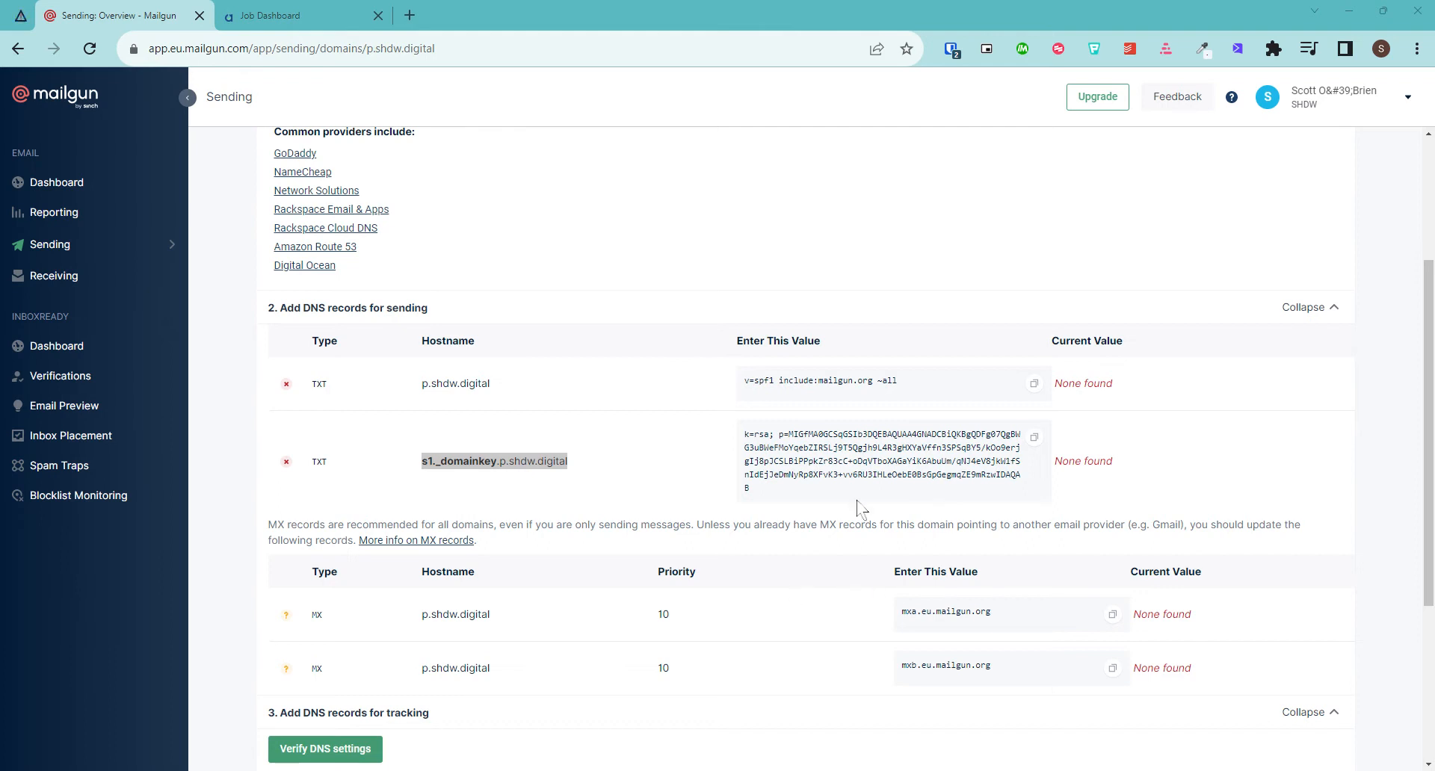
left_click(1034, 438)
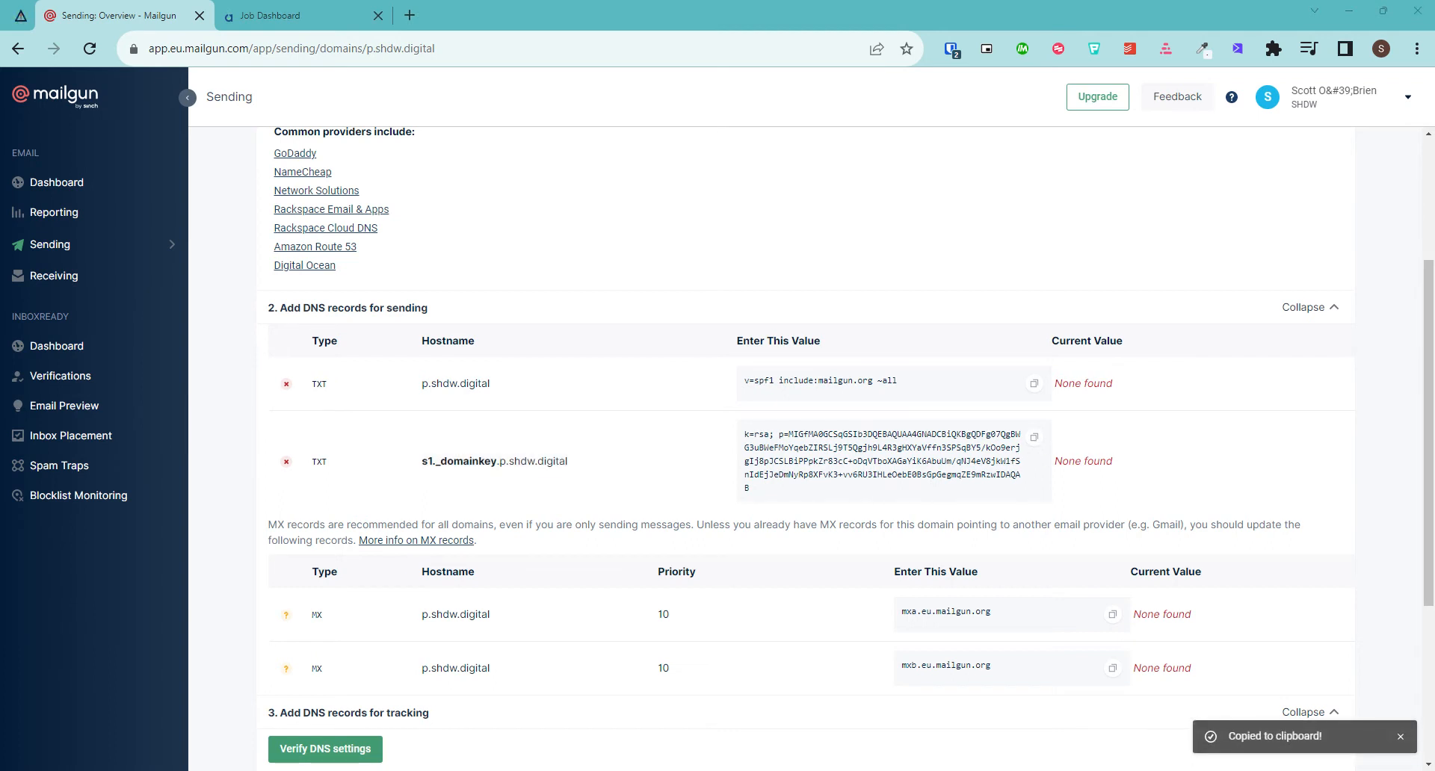
scroll(770, 471, "down", 2)
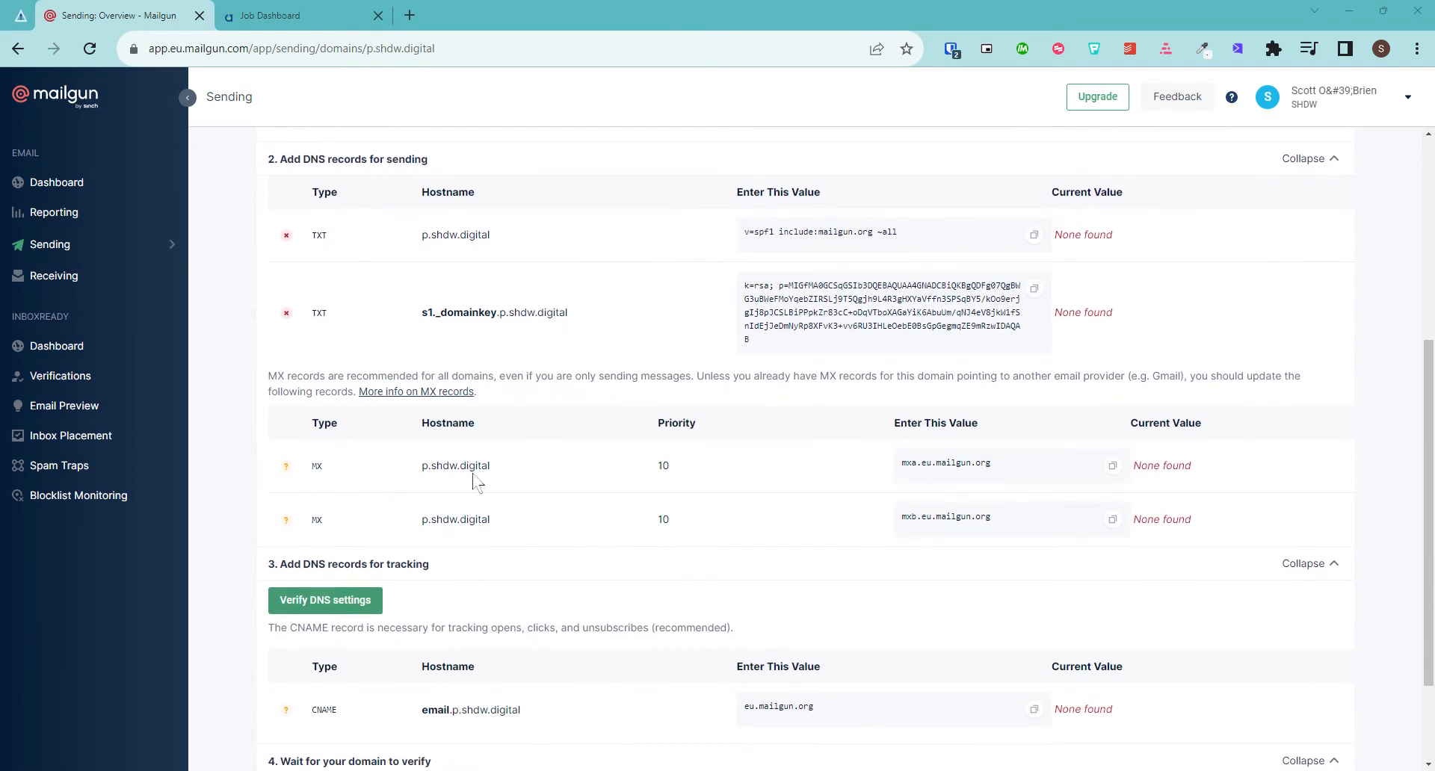
Copy the hostnames and values of both MX records, mxa.eu.mailgun.org and mxb.eu.mailgun.org
left_click_drag(527, 471, 389, 469)
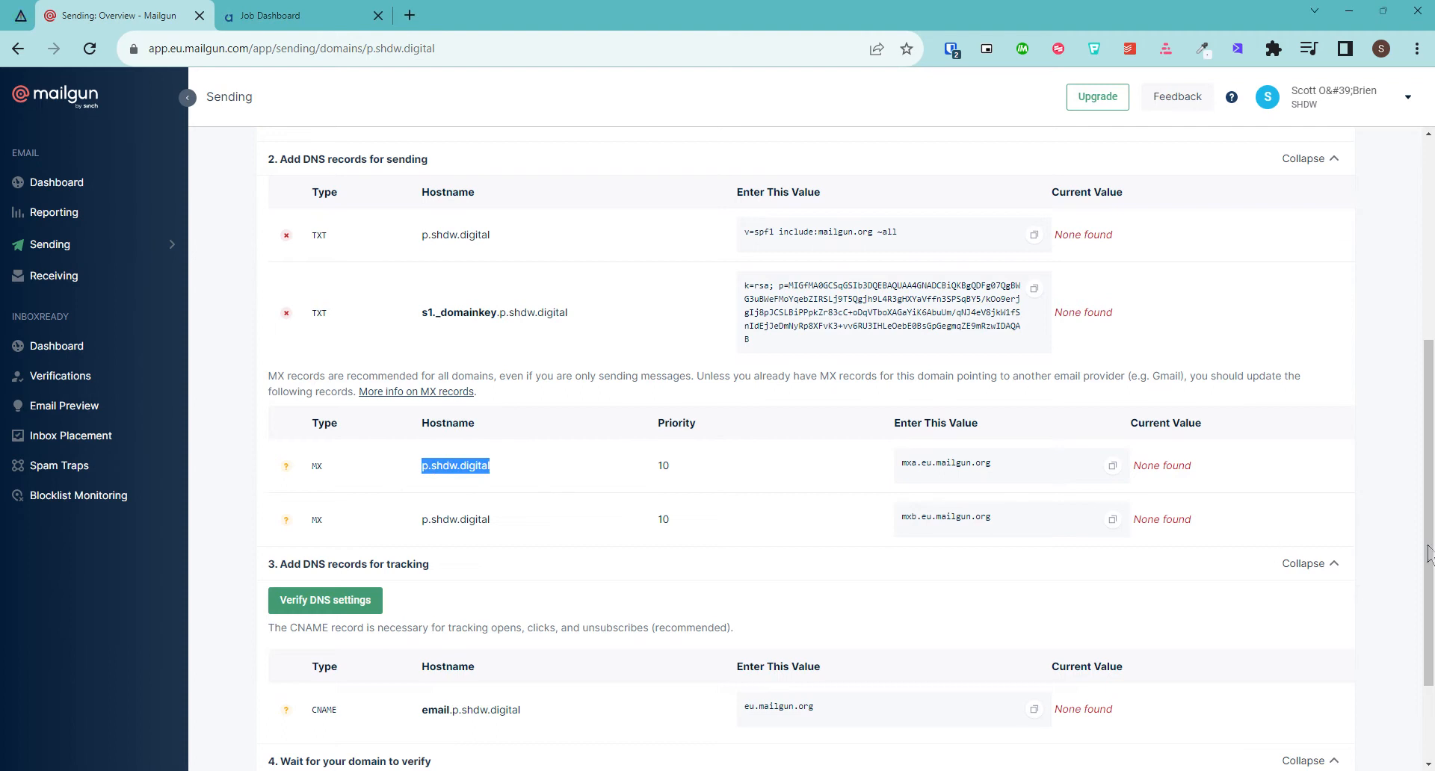
key("alt+Tab")
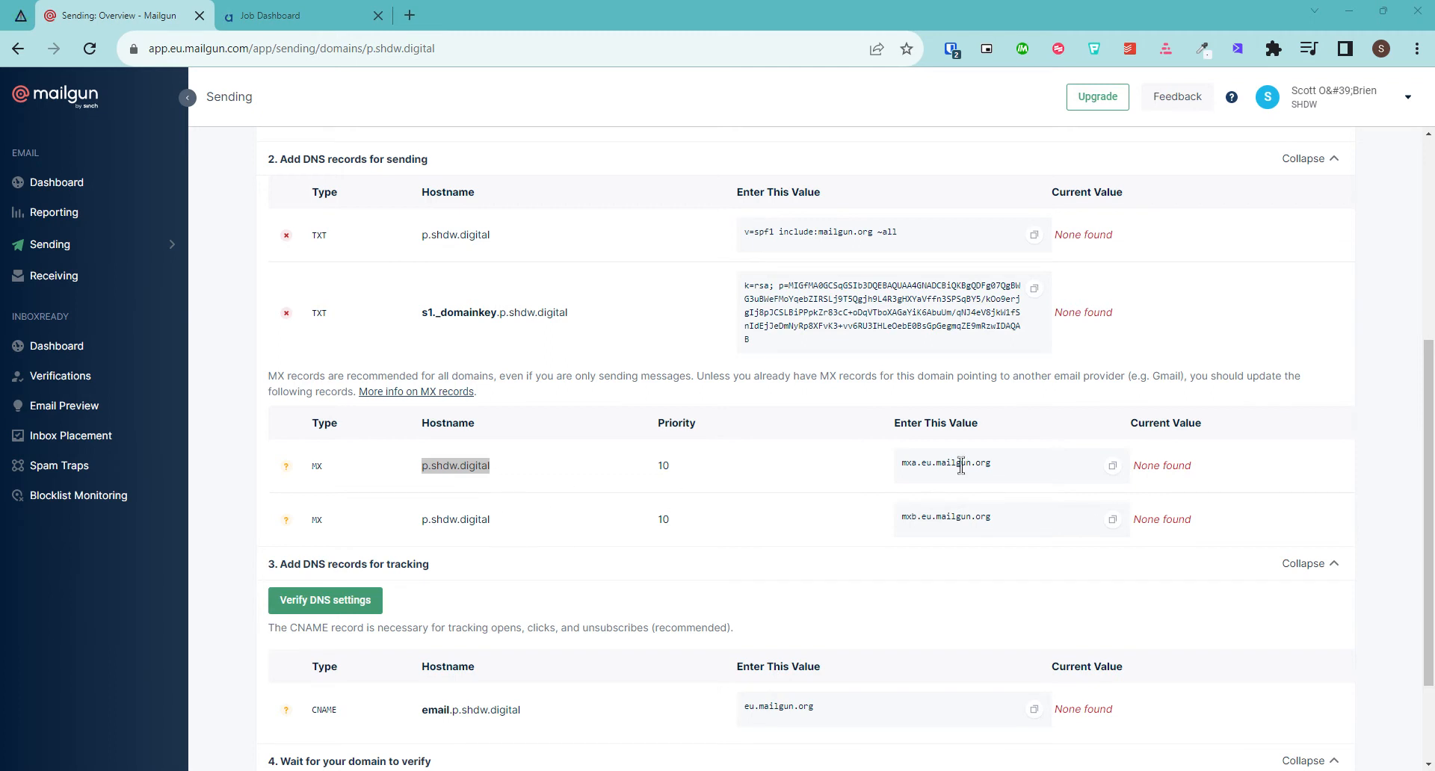
left_click(1113, 466)
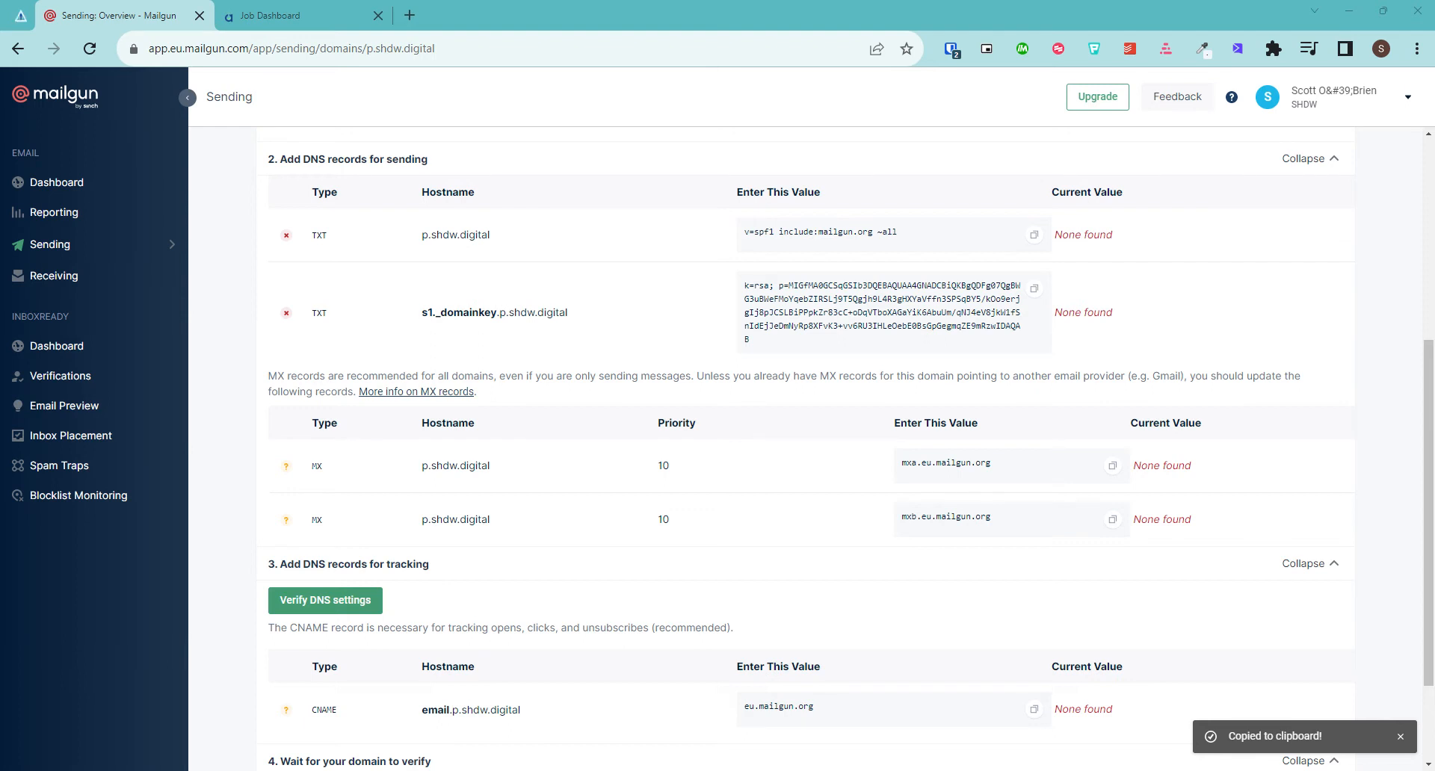
left_click_drag(491, 519, 425, 526)
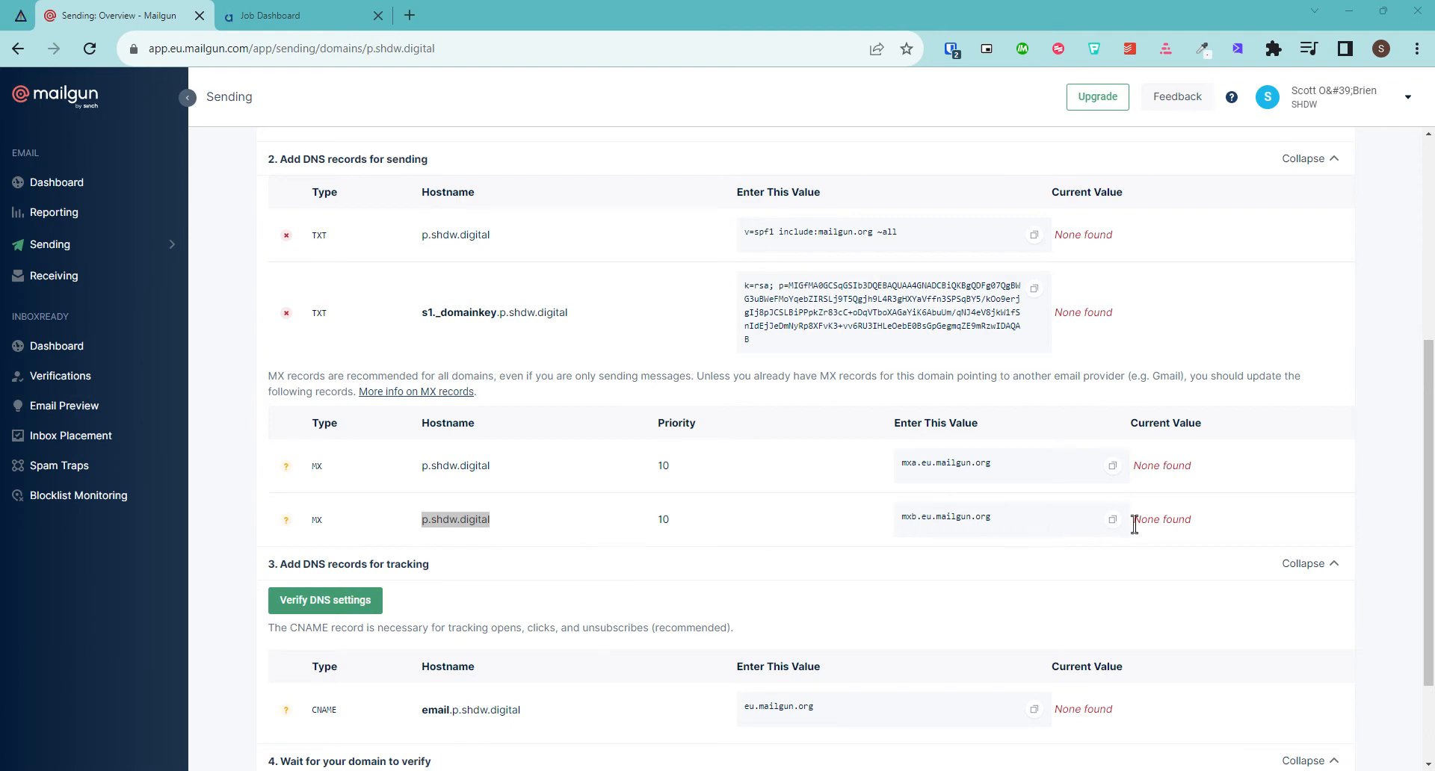
left_click(1112, 520)
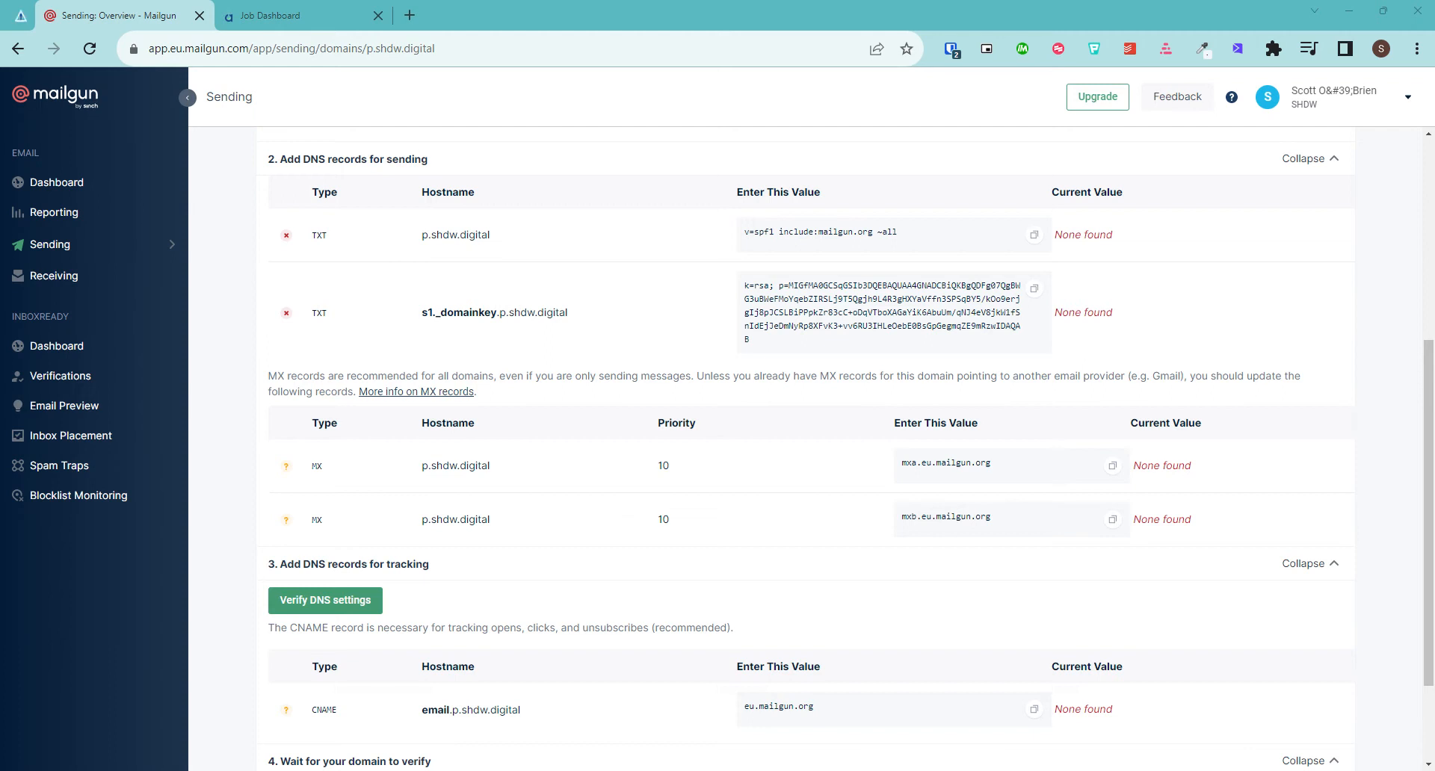
Copy the tracking CNAME hostname and its eu.mailgun.org target value
scroll(500, 576, "down", 3)
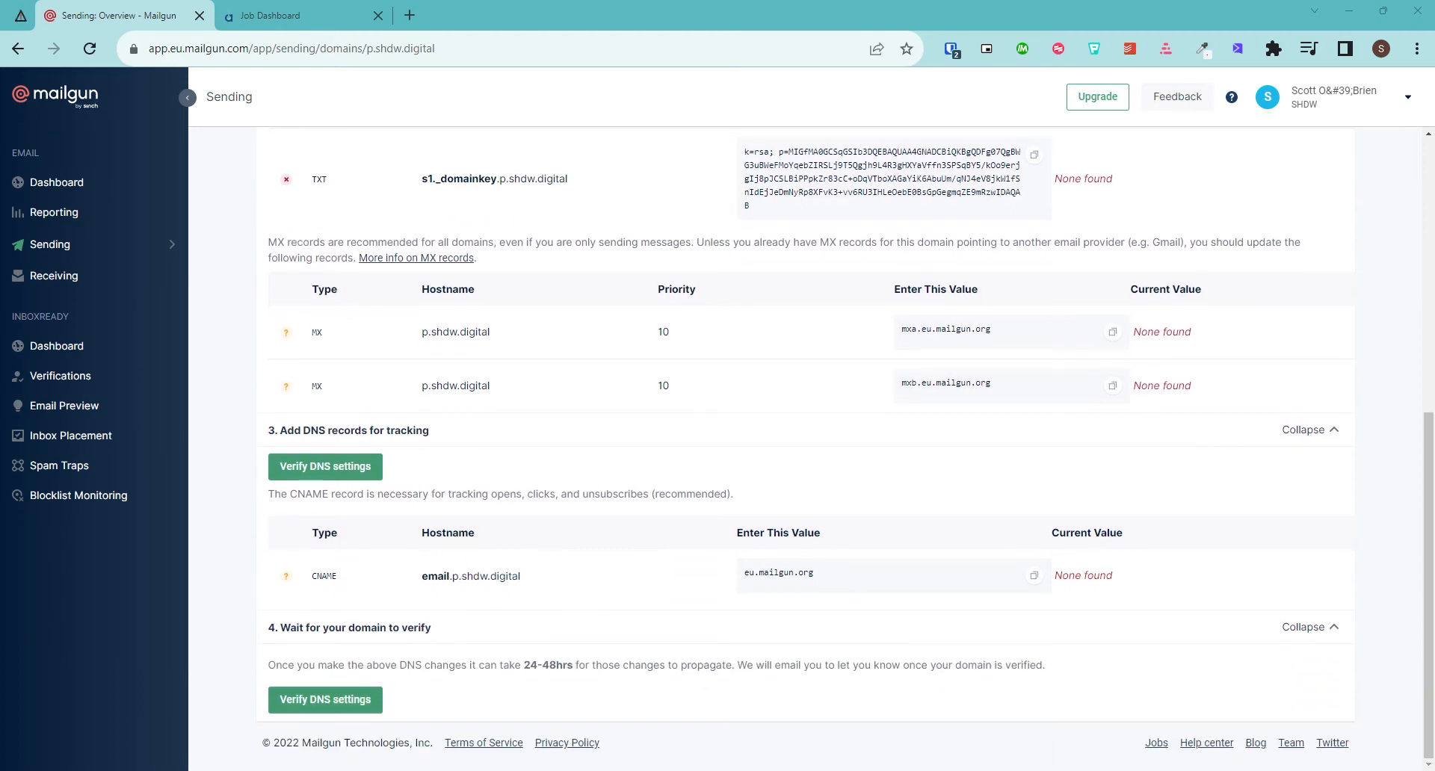
left_click_drag(521, 577, 388, 587)
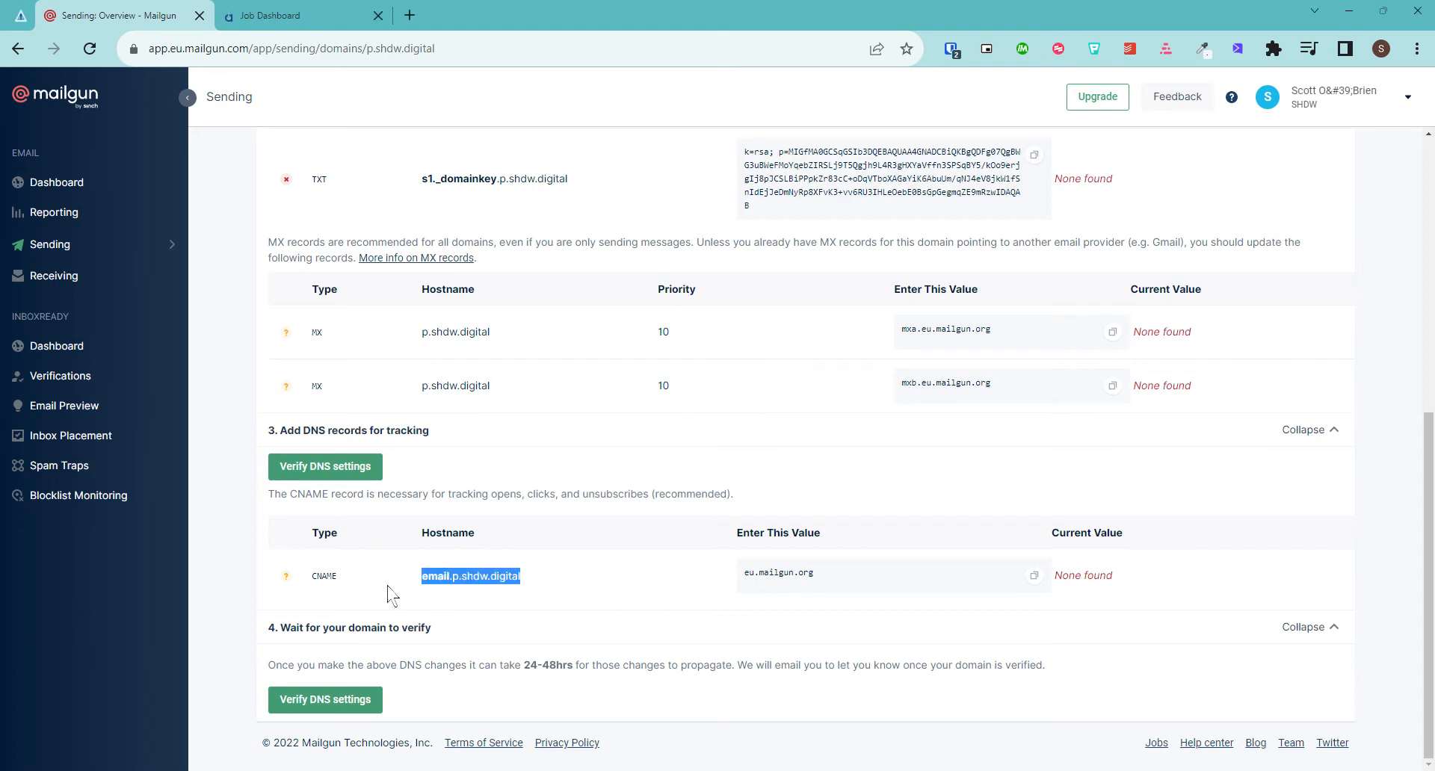
left_click(1434, 622)
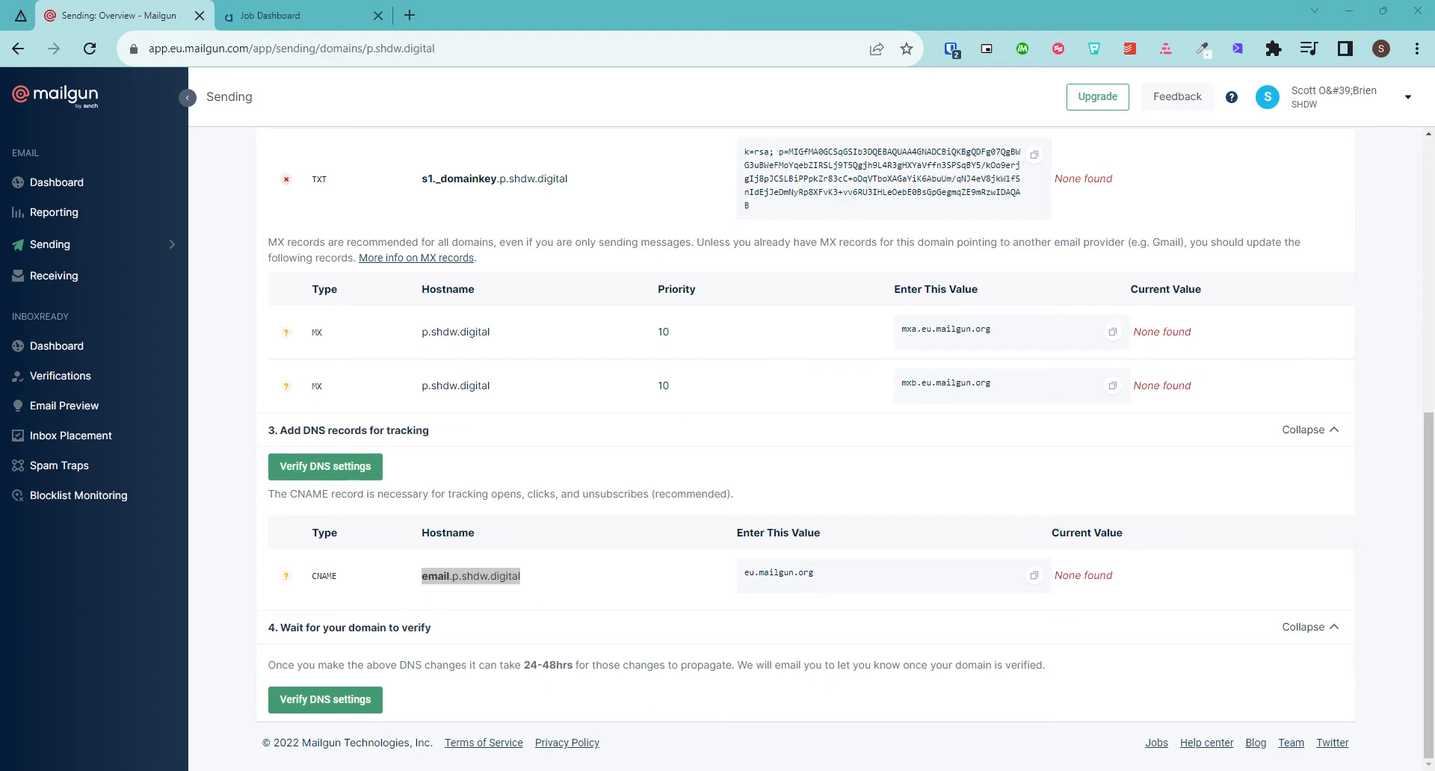
left_click(1034, 575)
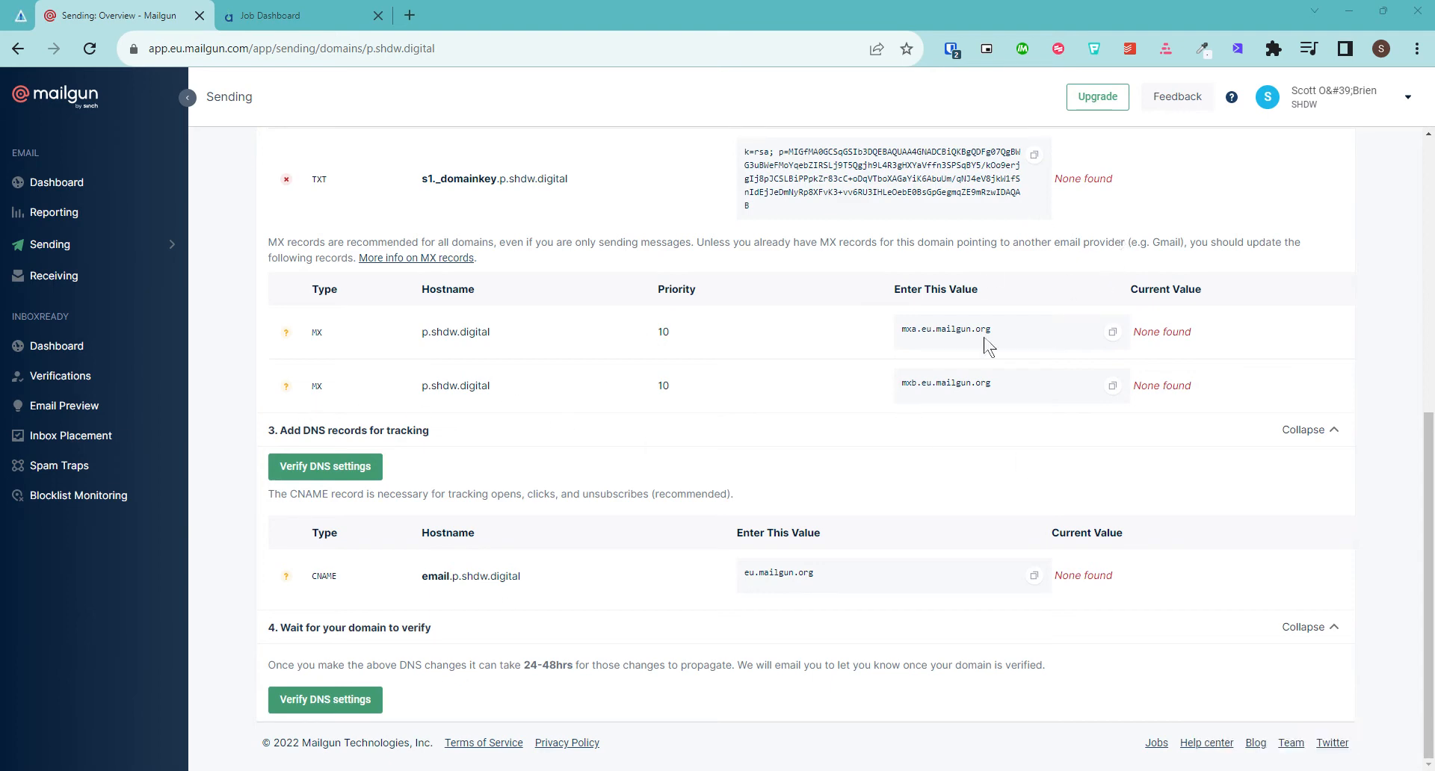
Run Verify DNS settings for p.shdw.digital, then go to the PPCAdLab job dashboard
scroll(971, 344, "up", 2)
scroll(897, 389, "down", 2)
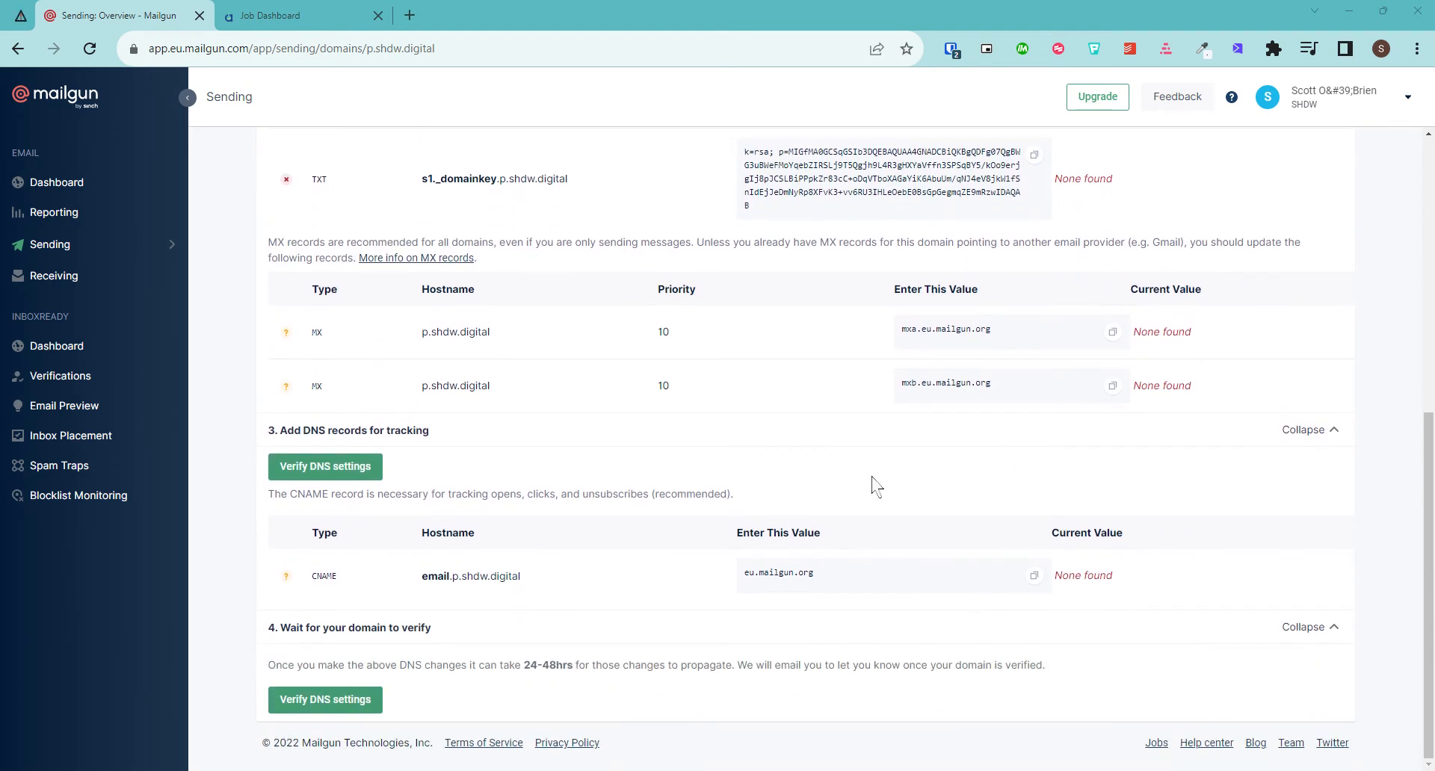
left_click(301, 710)
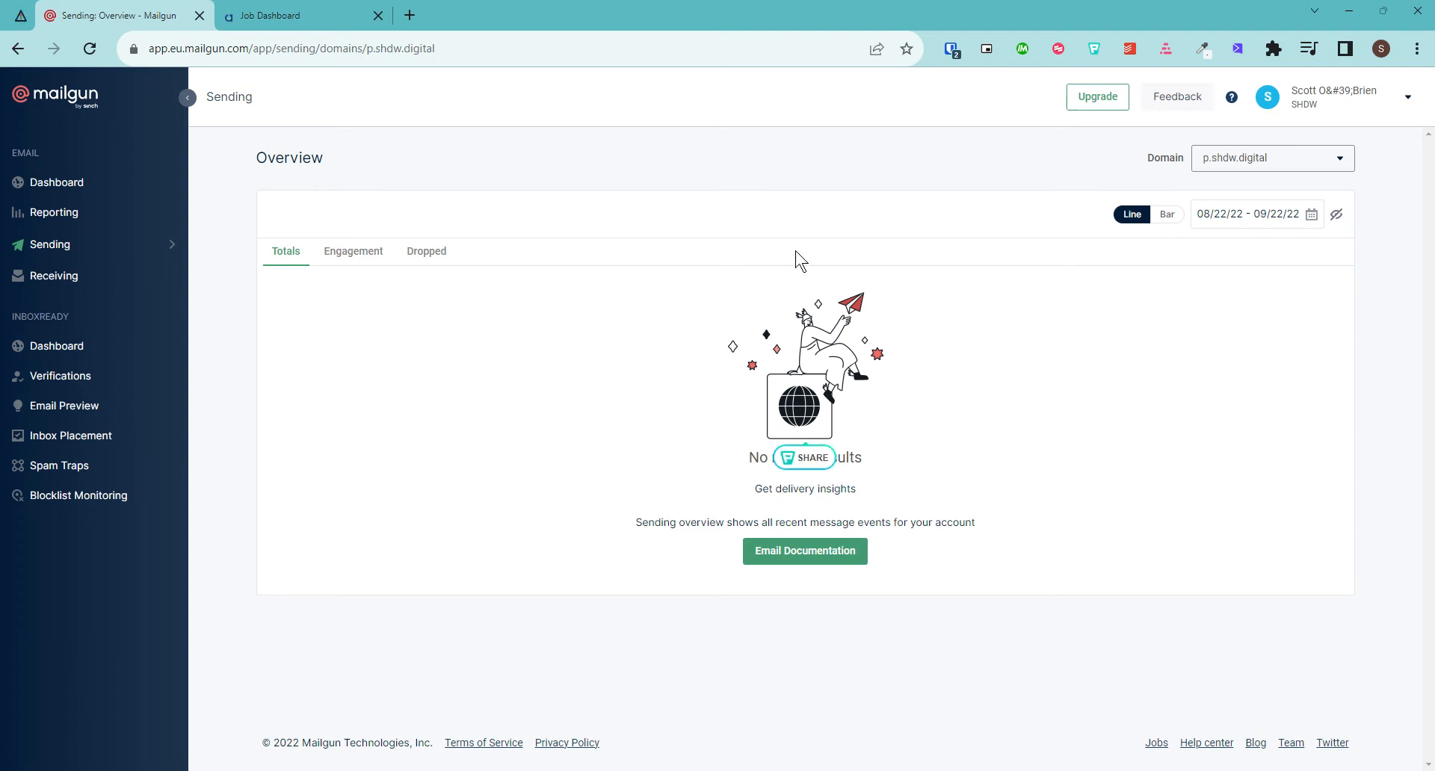
left_click(247, 15)
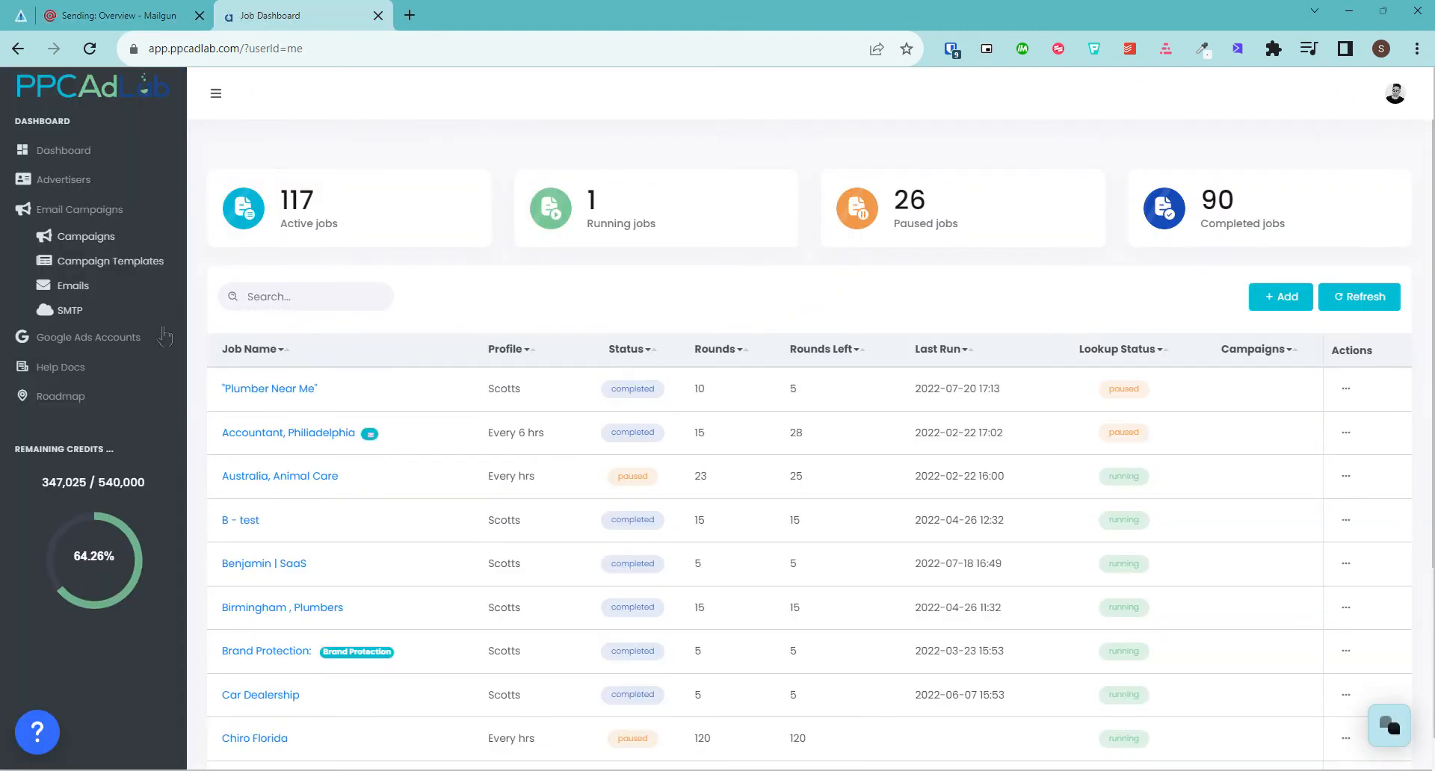
Start a new PPCAdLab SMTP account with provider Other, then return to Mailgun
left_click(67, 310)
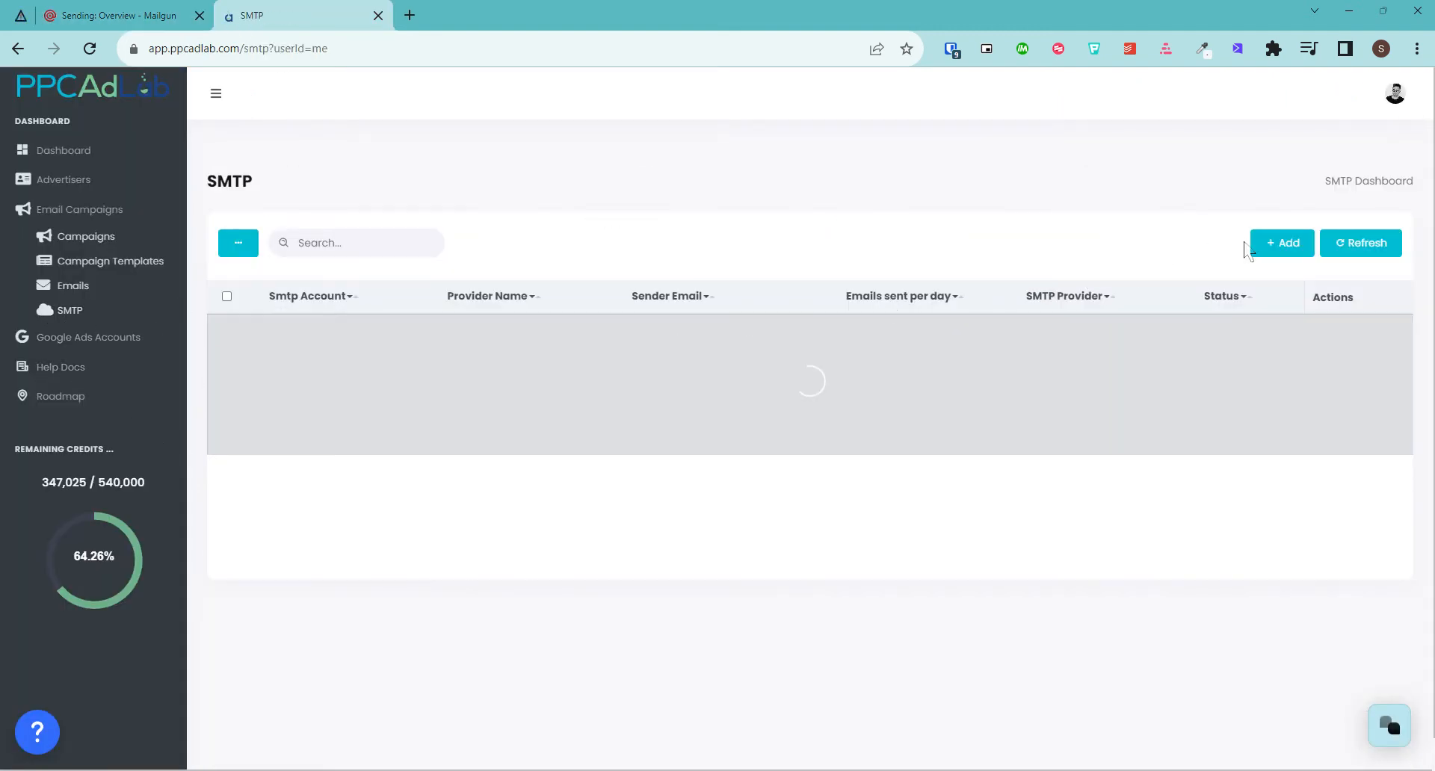
left_click(1281, 246)
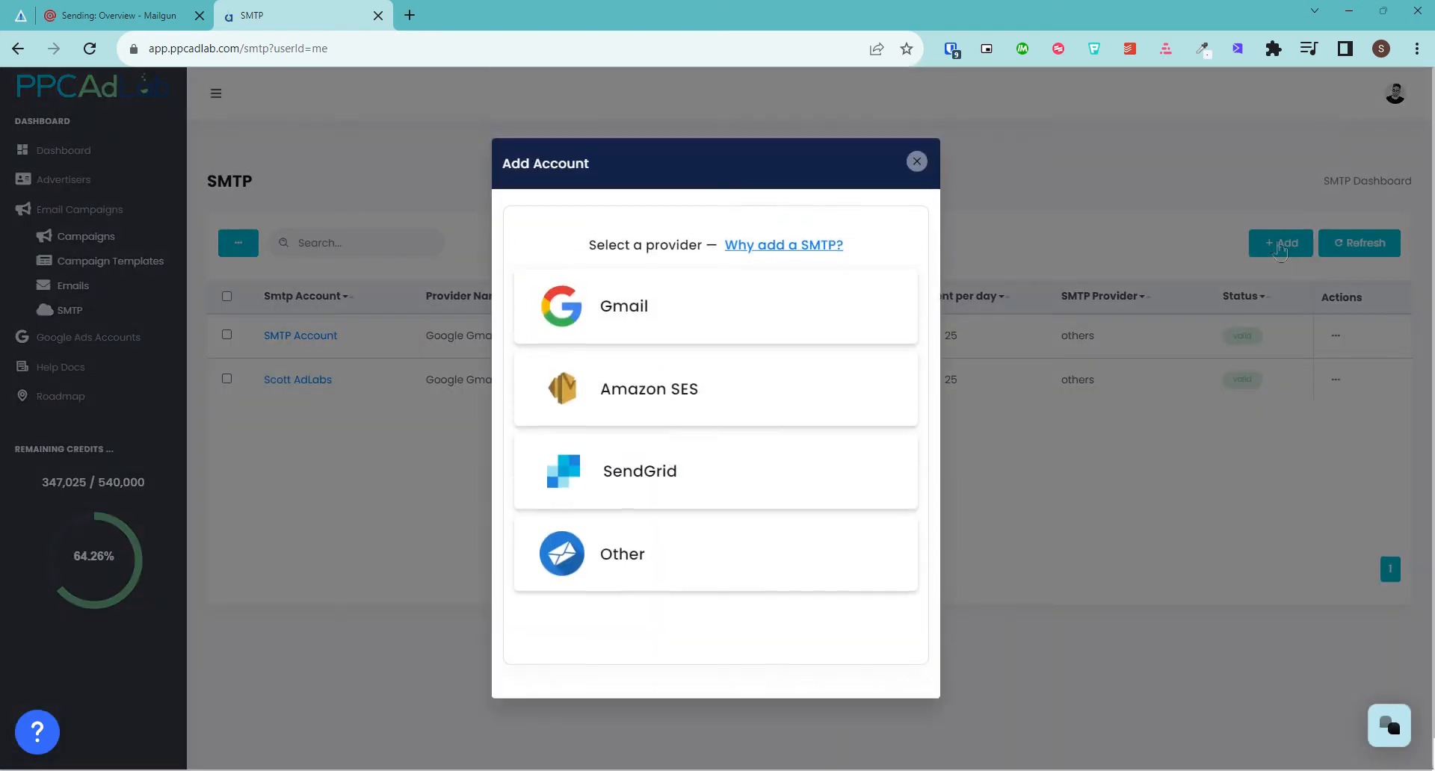
left_click(607, 574)
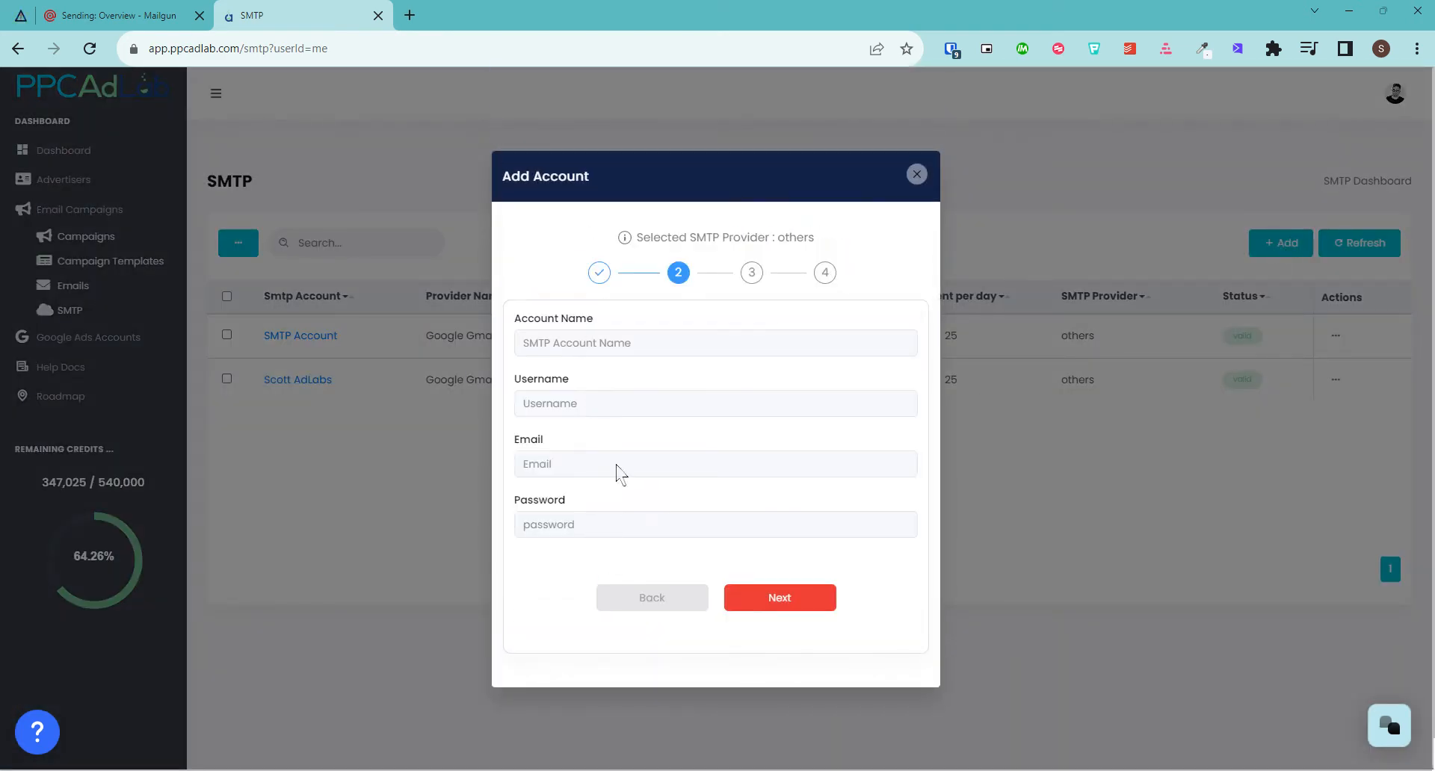
left_click(91, 7)
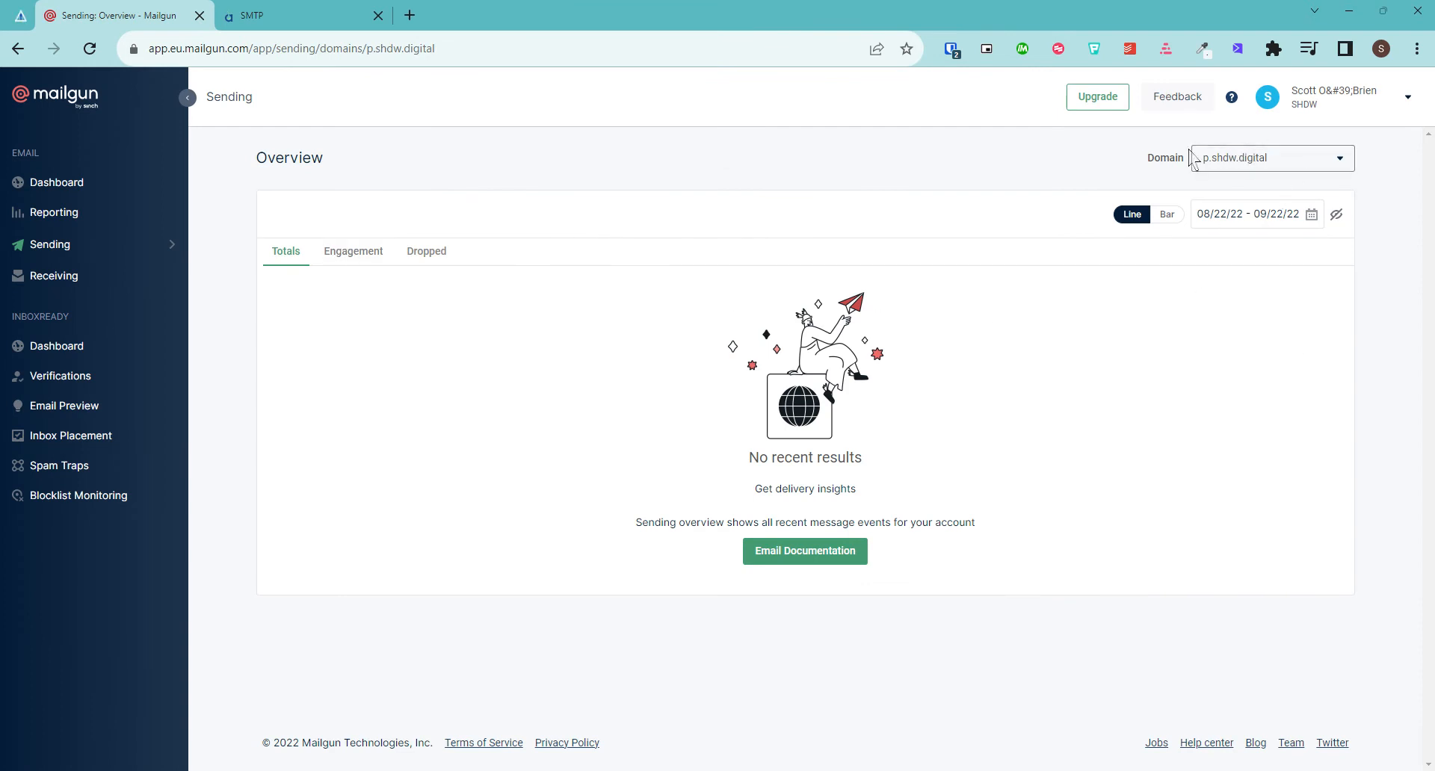
Open the SMTP credentials in the p.shdw.digital domain settings and copy the postmaster login
left_click(1215, 158)
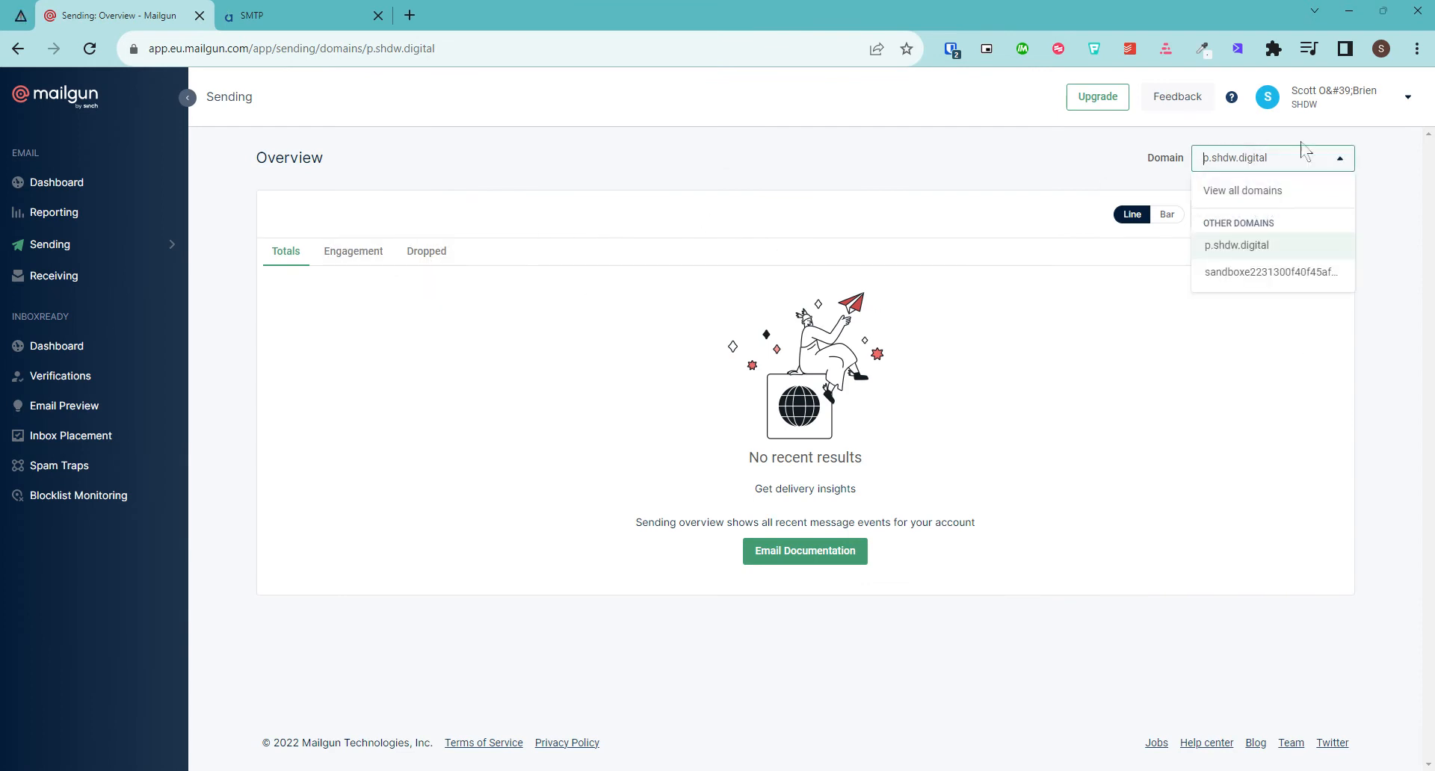
left_click(172, 247)
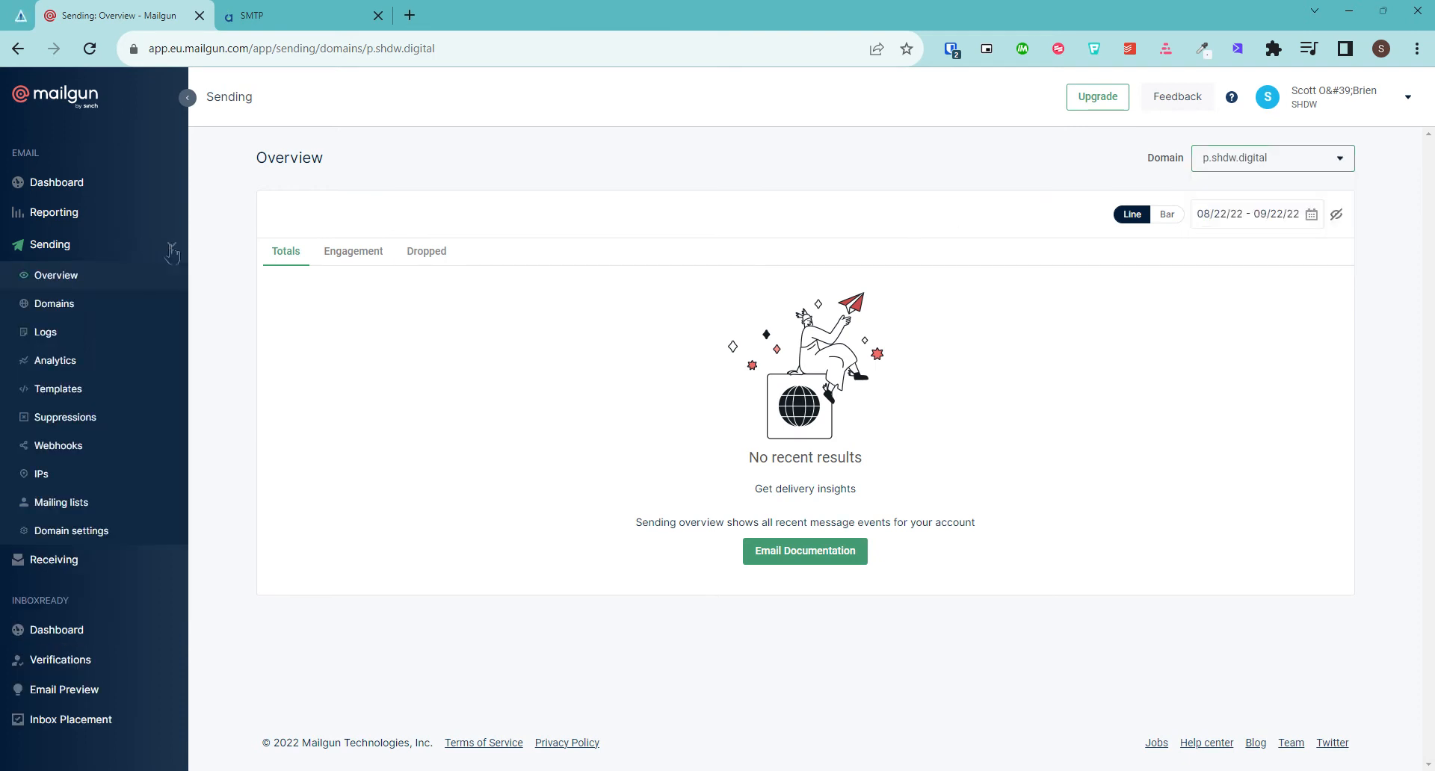
left_click(73, 536)
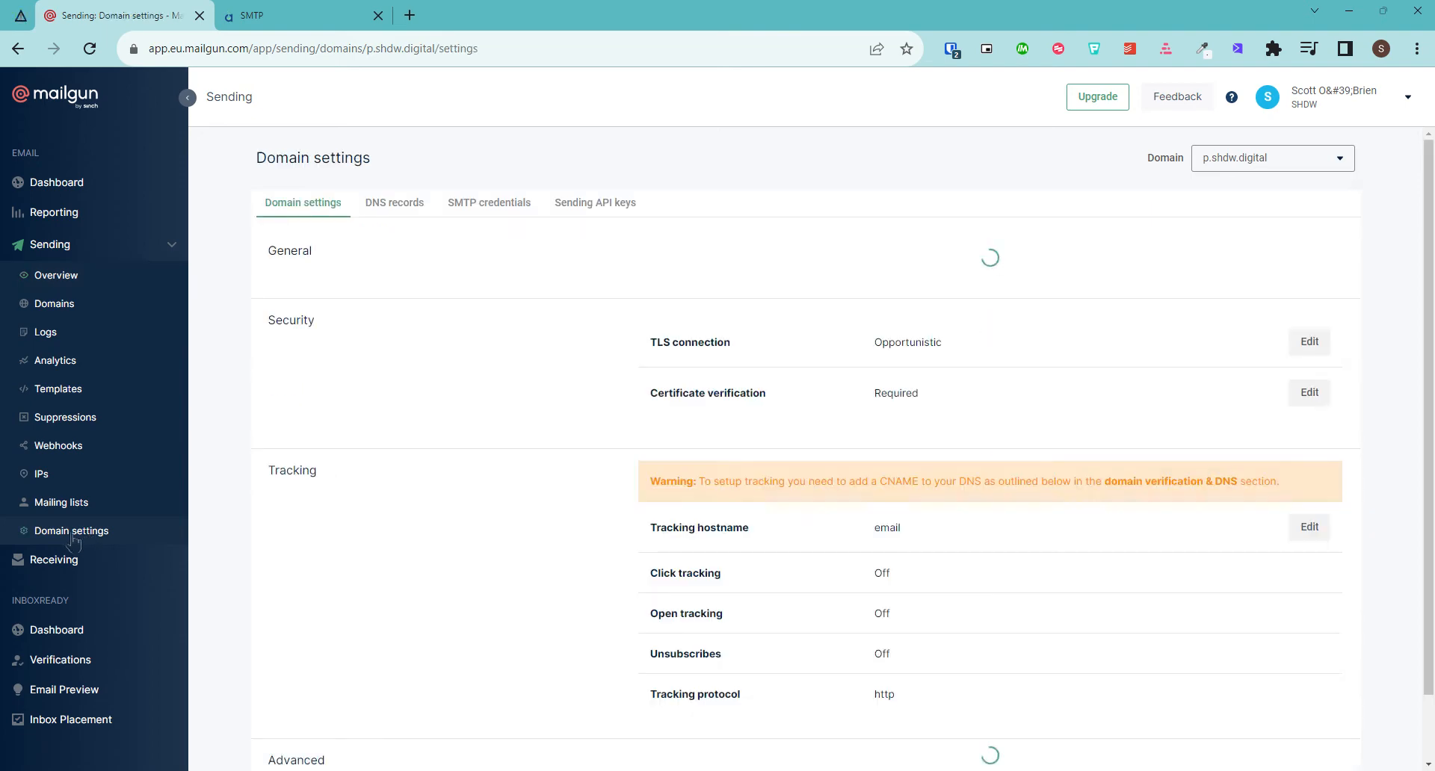
left_click(485, 209)
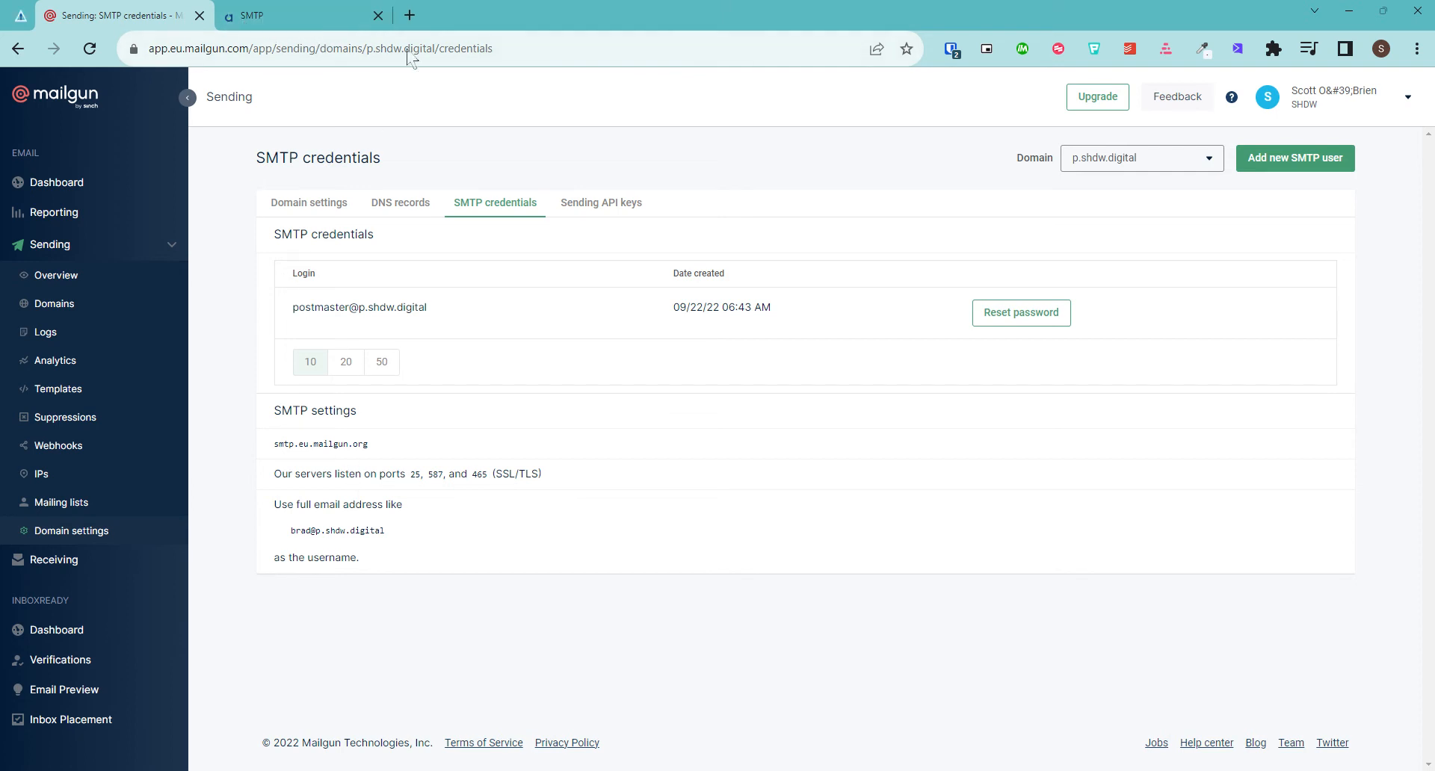
left_click_drag(380, 308, 293, 312)
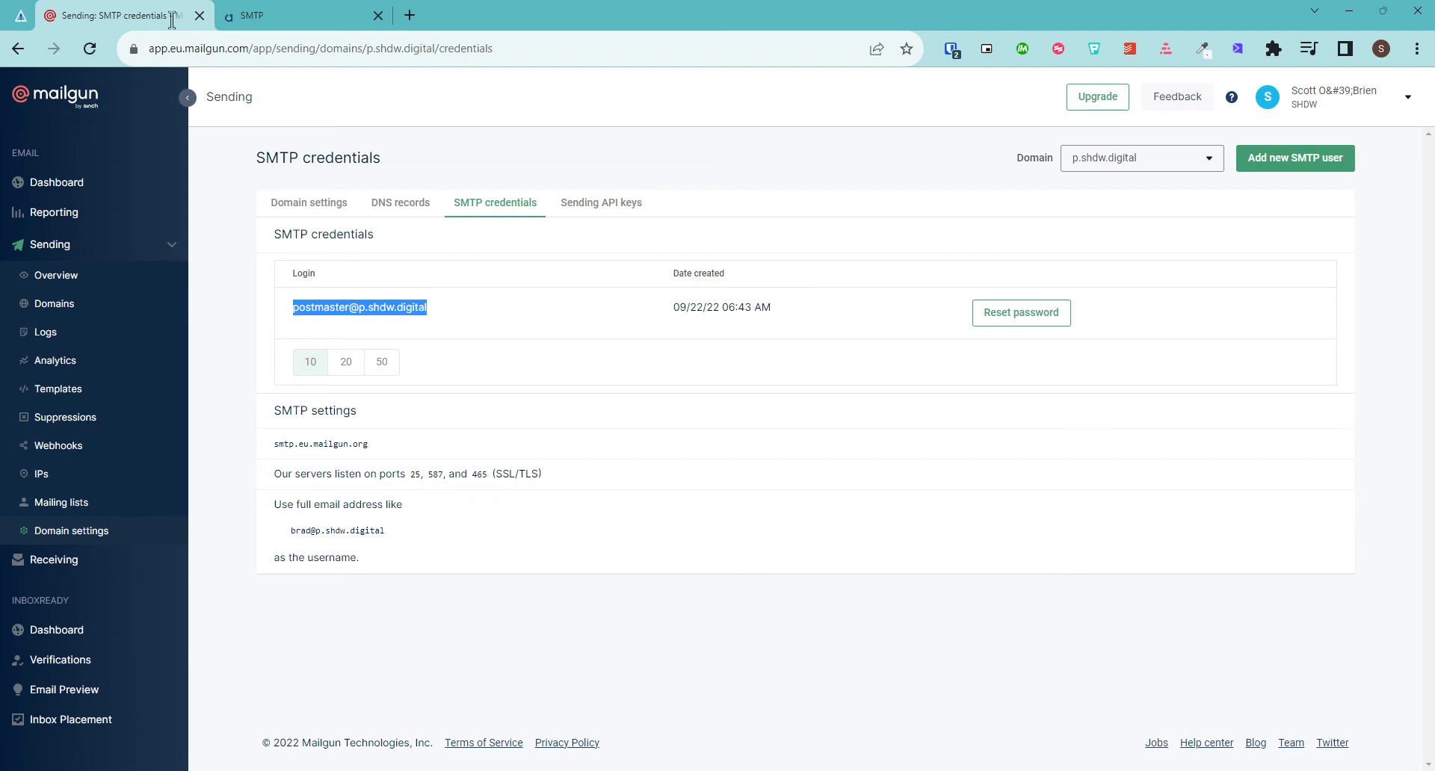
left_click(224, 15)
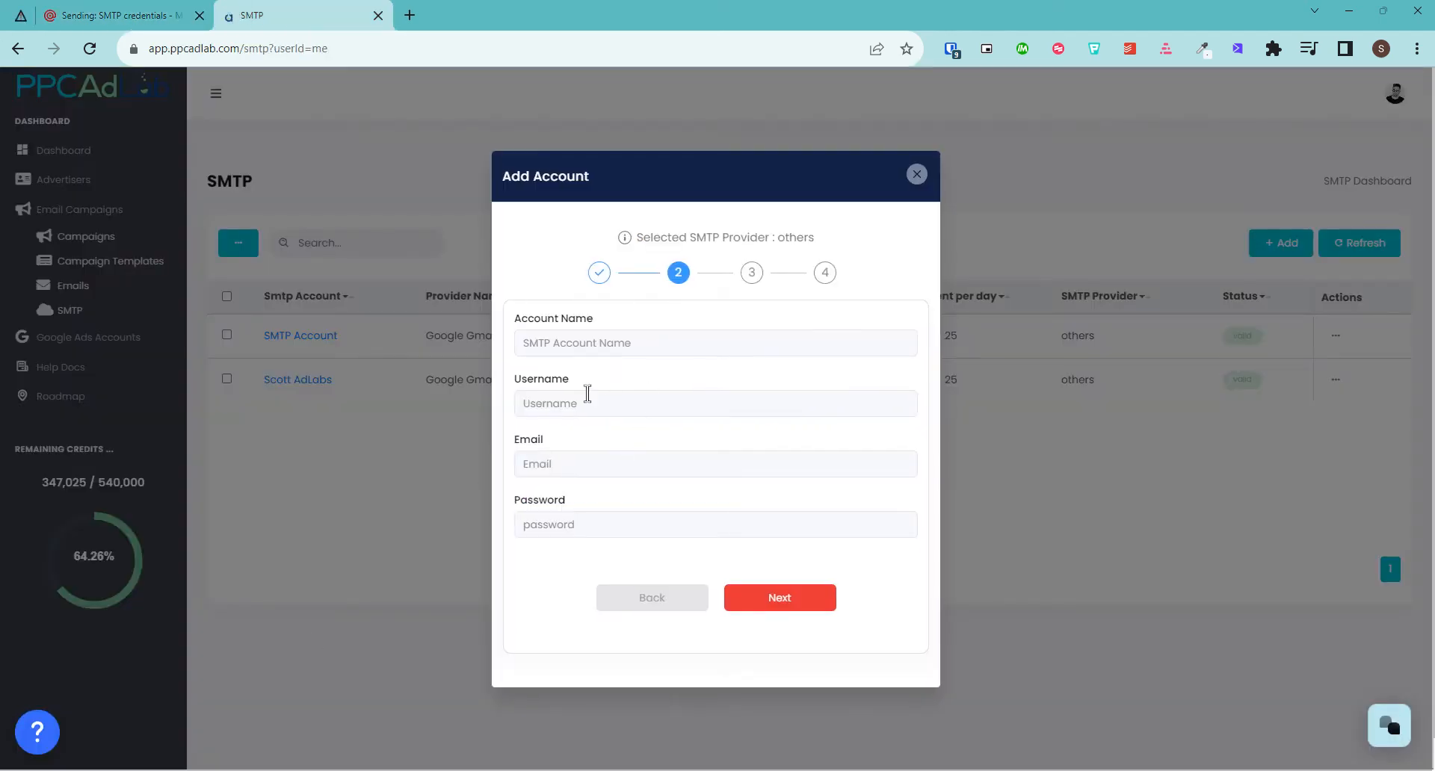
Paste the postmaster login into the Username field
left_click(605, 345)
key("ctrl+v")
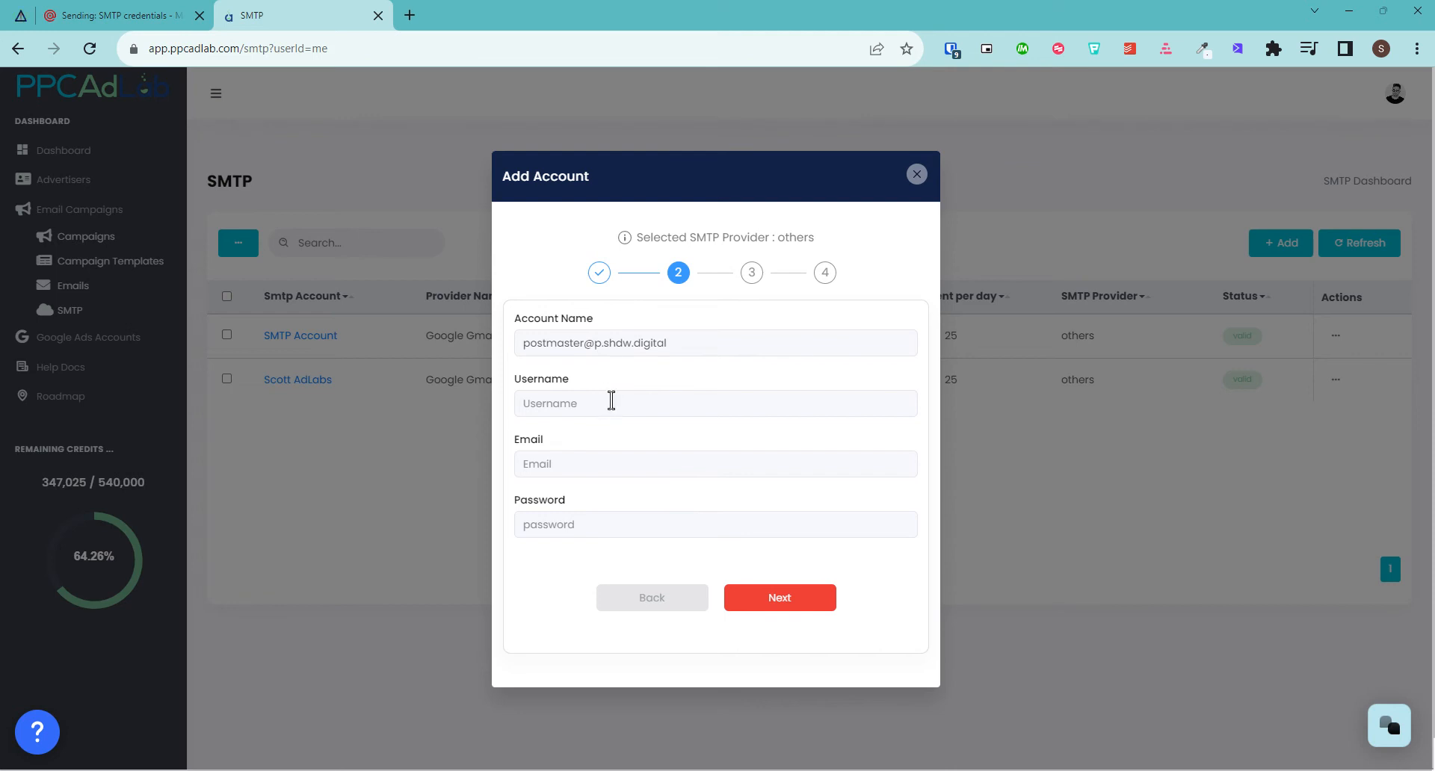
left_click_drag(664, 341, 412, 348)
key("BackSpace")
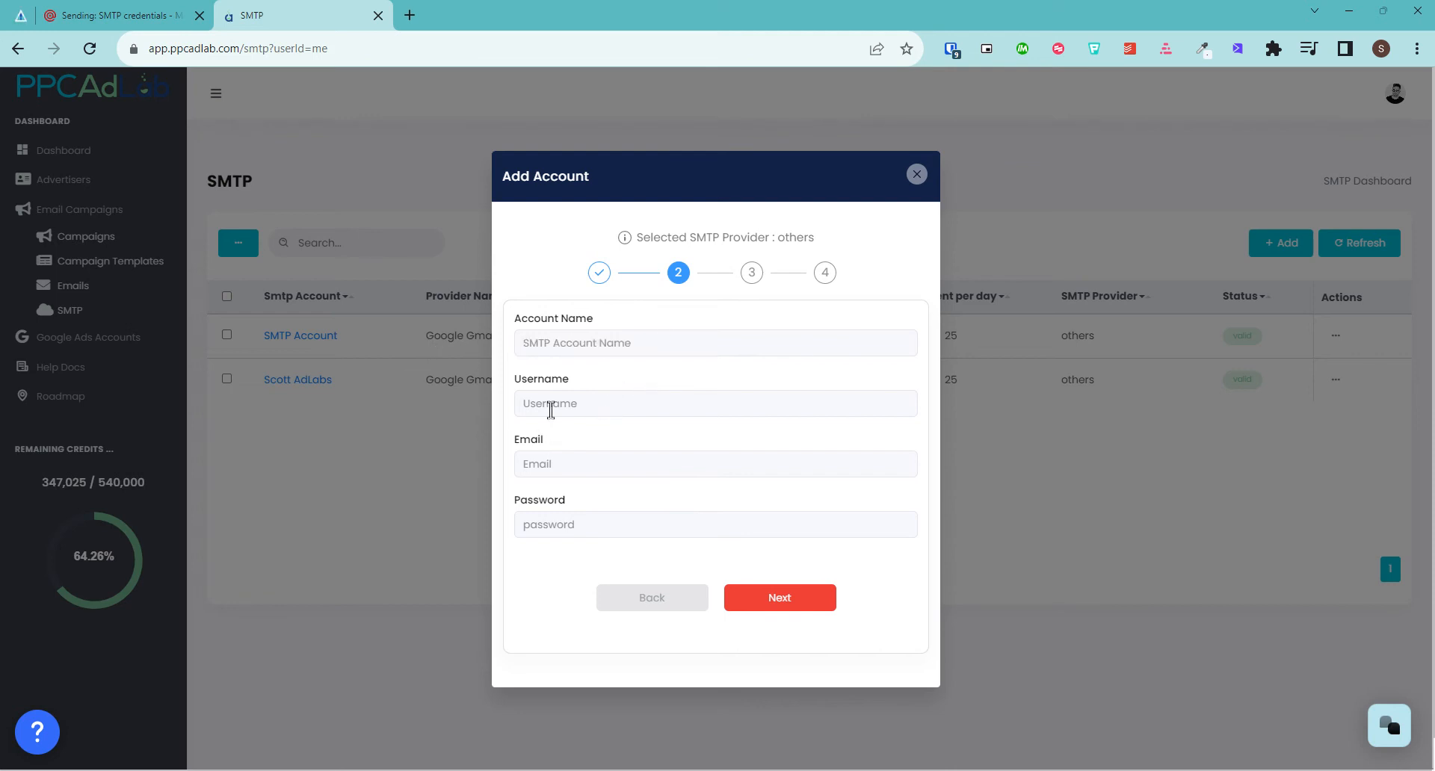
left_click(554, 405)
key("ctrl+v")
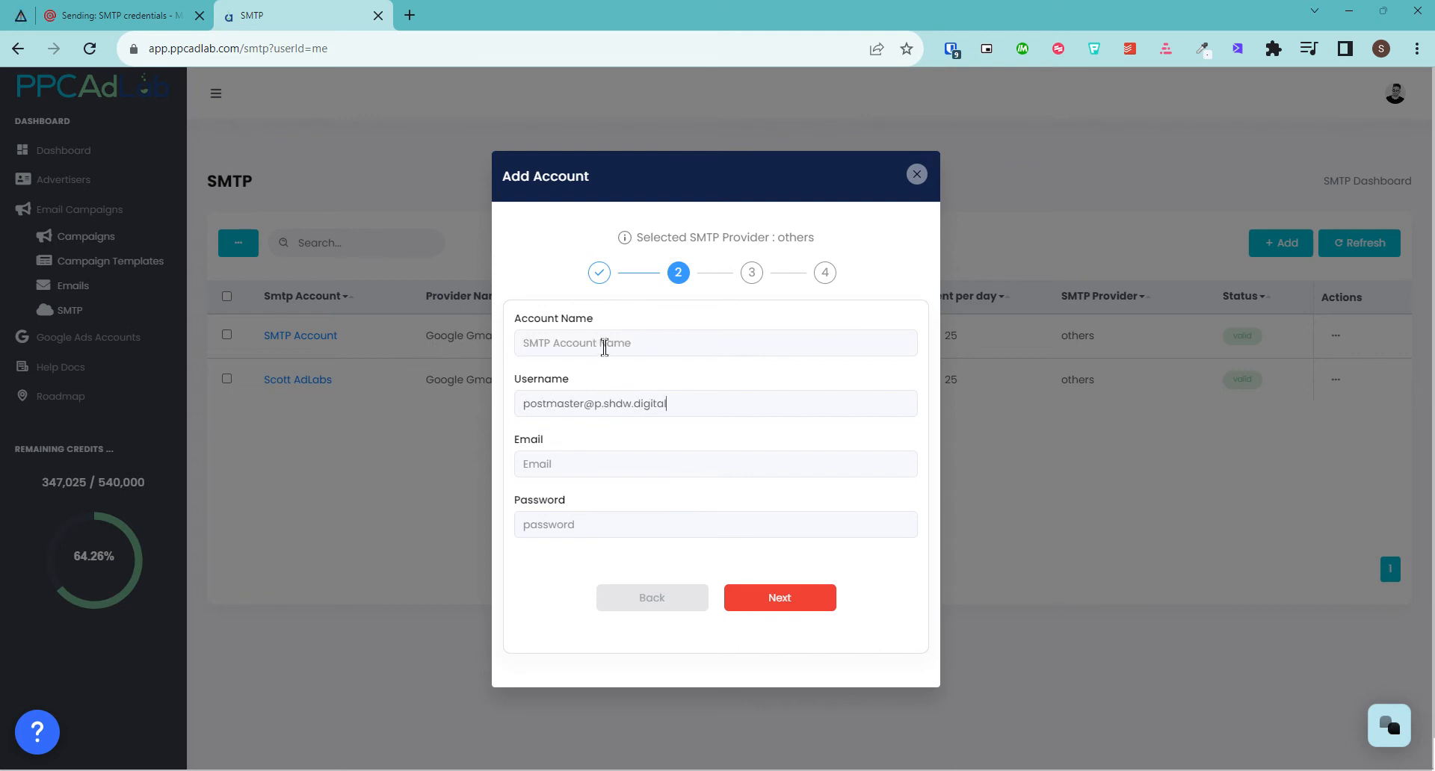
Name the account 'SMTP Mailgun'
left_click(603, 343)
left_click(606, 366)
type("smtp")
type("MTP ")
type("NAME")
key("BackSpace")
key("BackSpace")
key("BackSpace")
type("ame")
key("BackSpace")
key("BackSpace")
type("Mailgun")
Enter the sender email address on the p.shdw.digital domain
left_click_drag(667, 404, 598, 413)
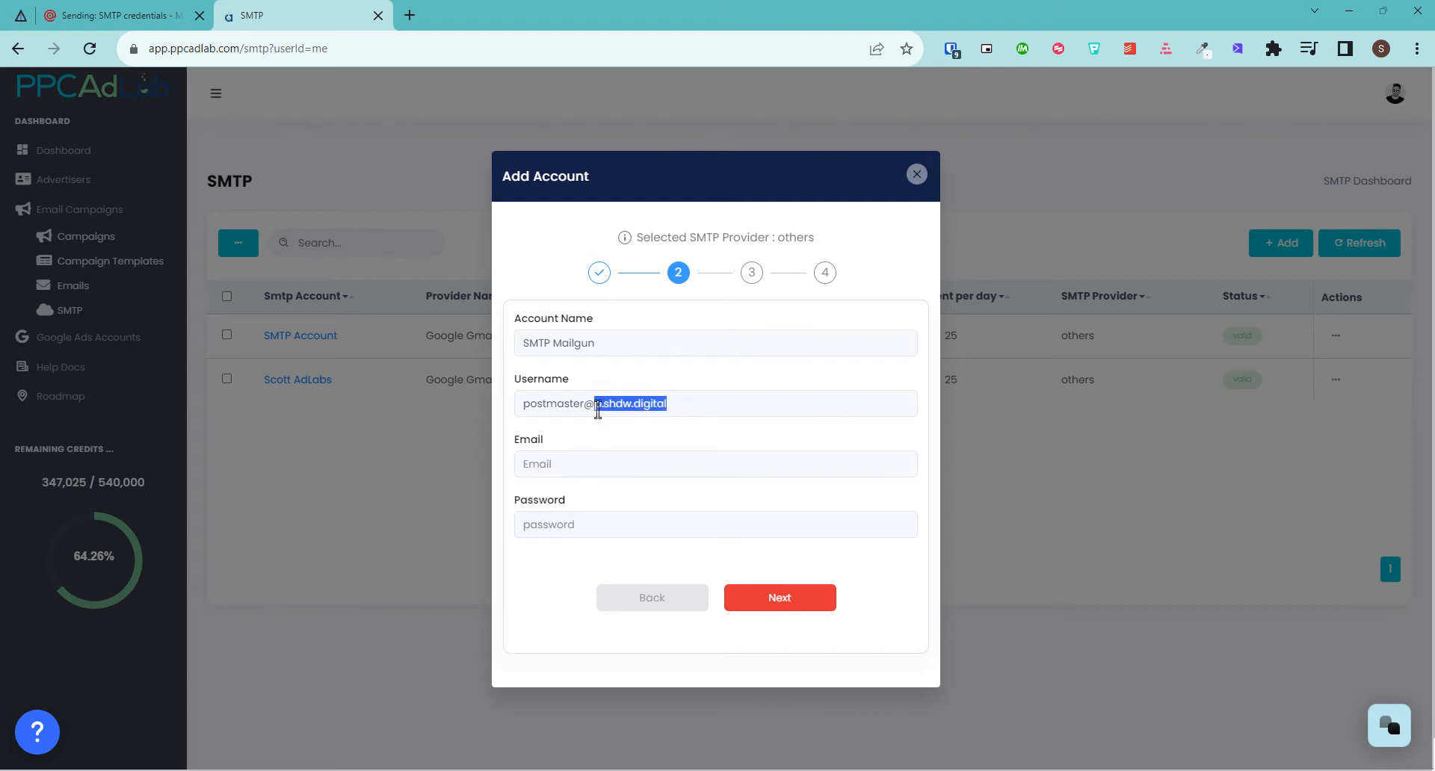
left_click(600, 468)
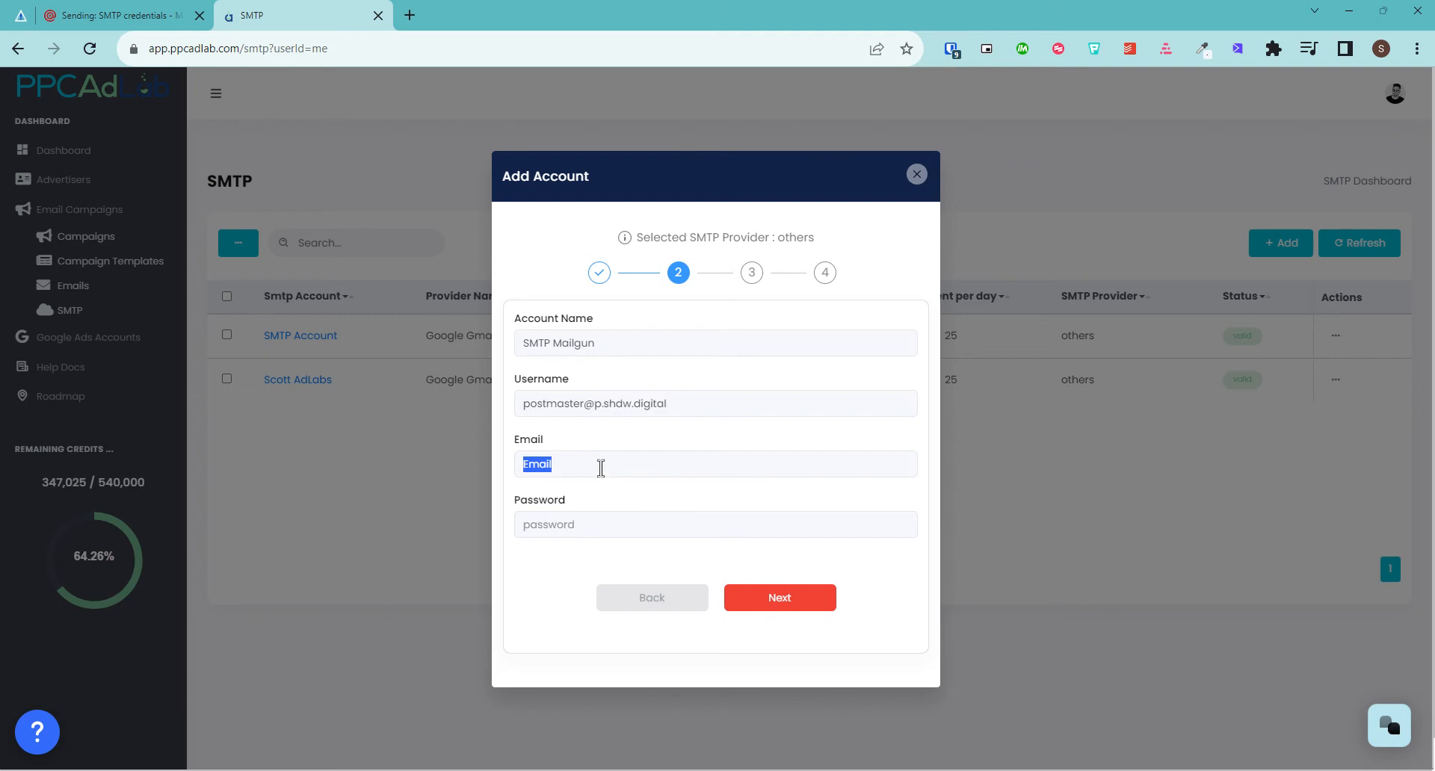
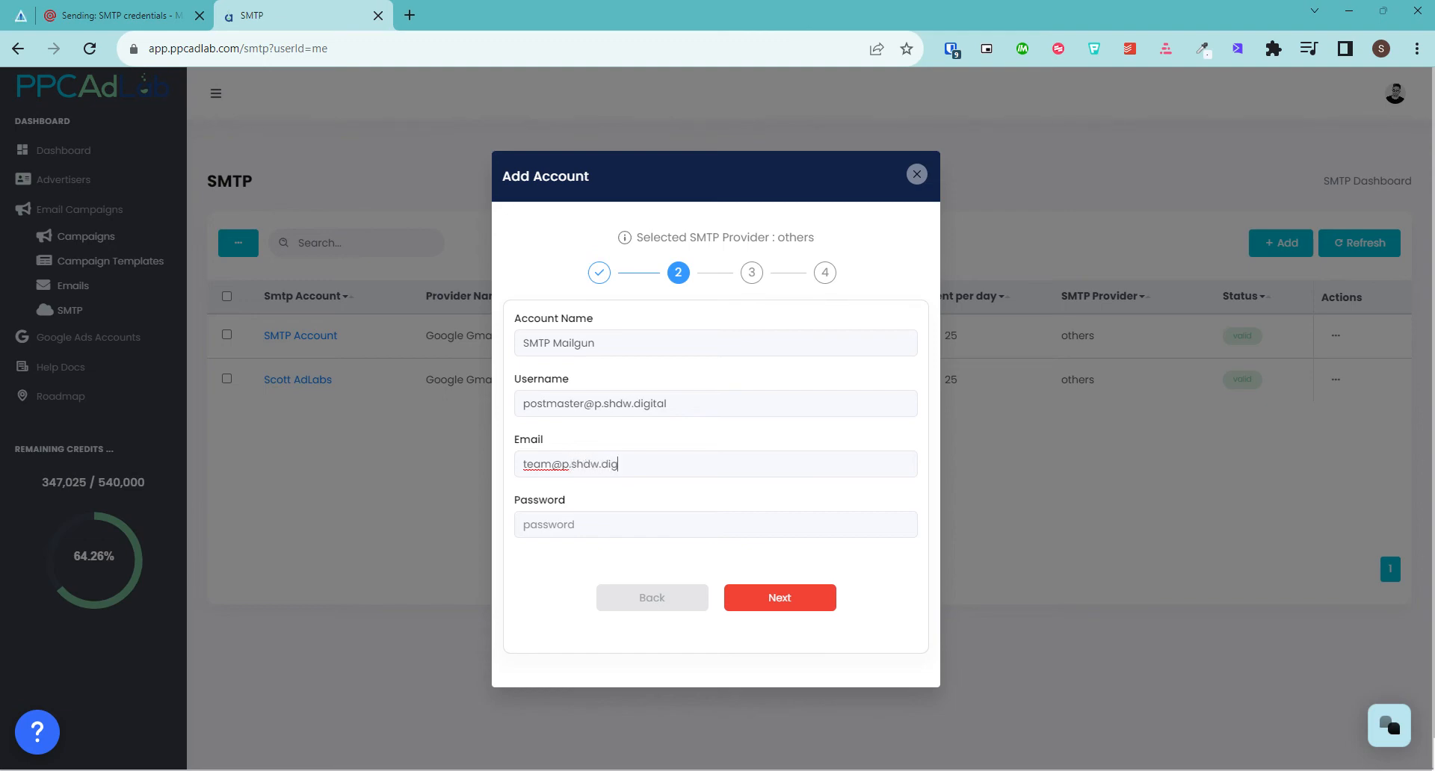
left_click(176, 15)
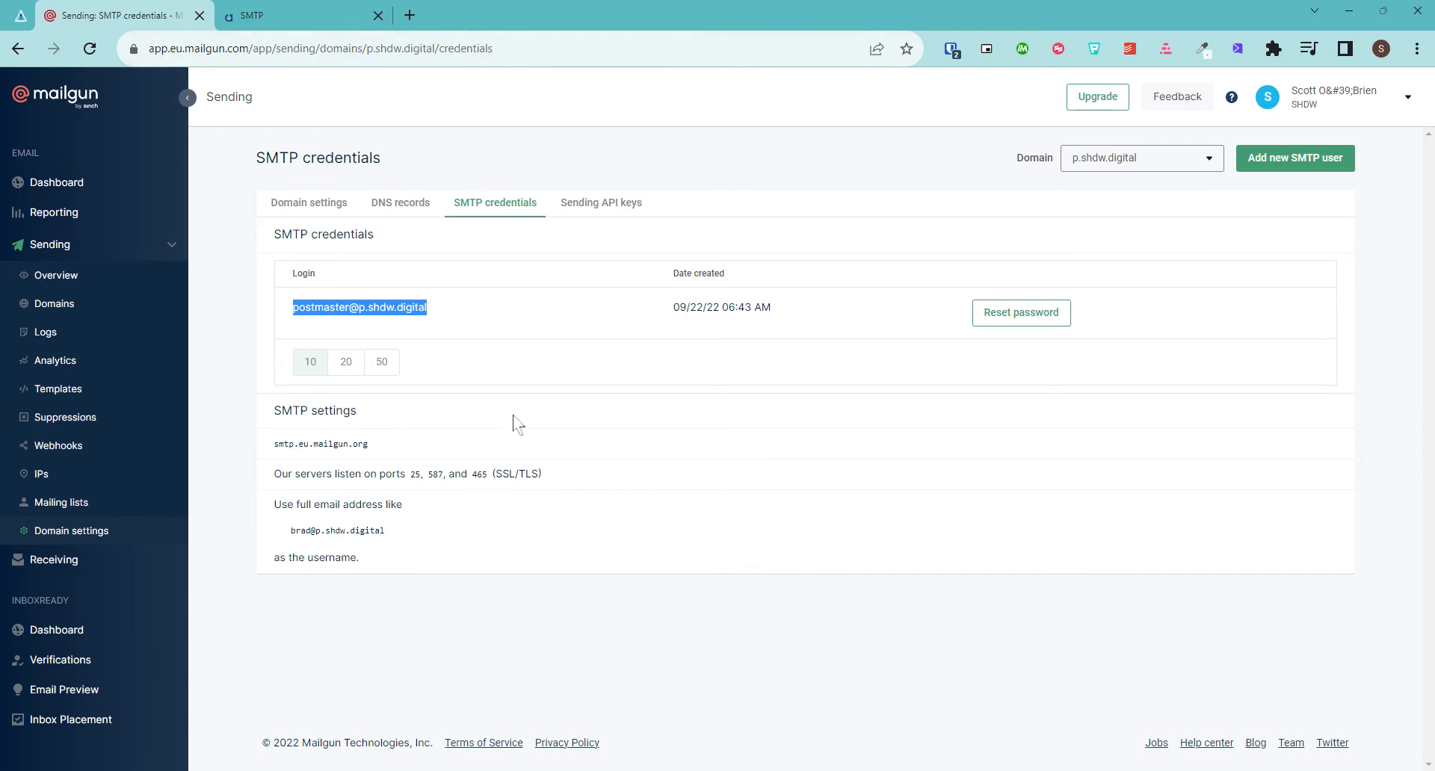
Cancel a first password reset and try 20, 50, then 10 credentials per page
left_click(1013, 314)
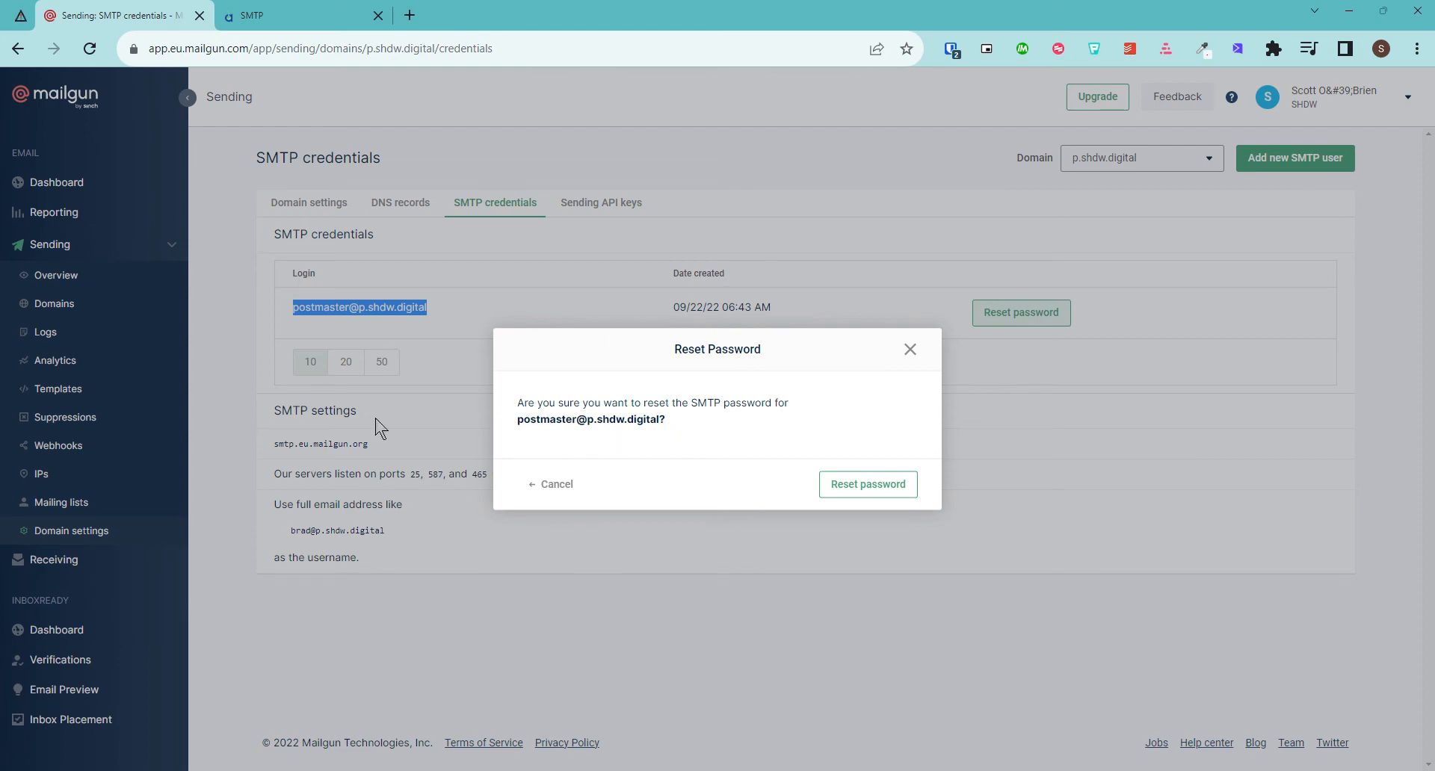
left_click(910, 350)
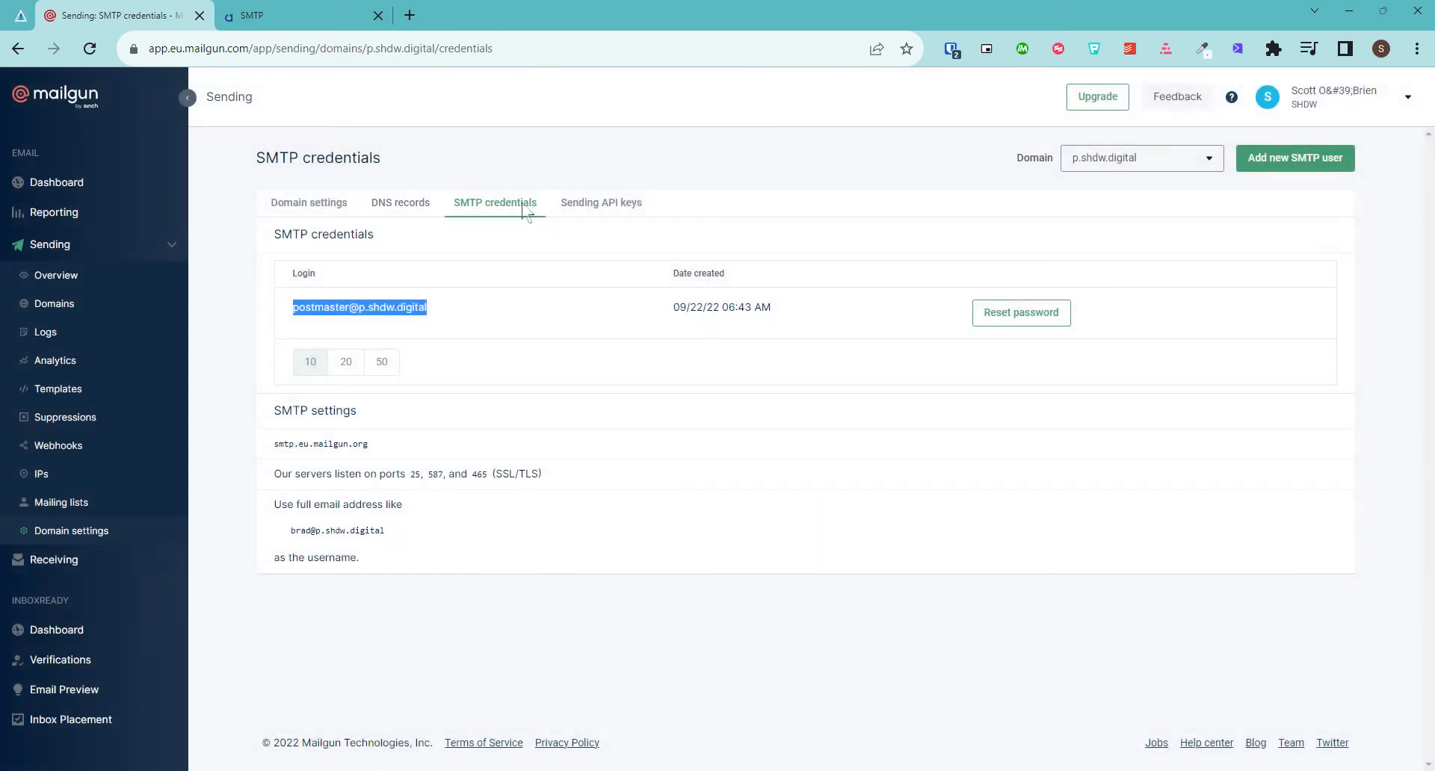
left_click(343, 363)
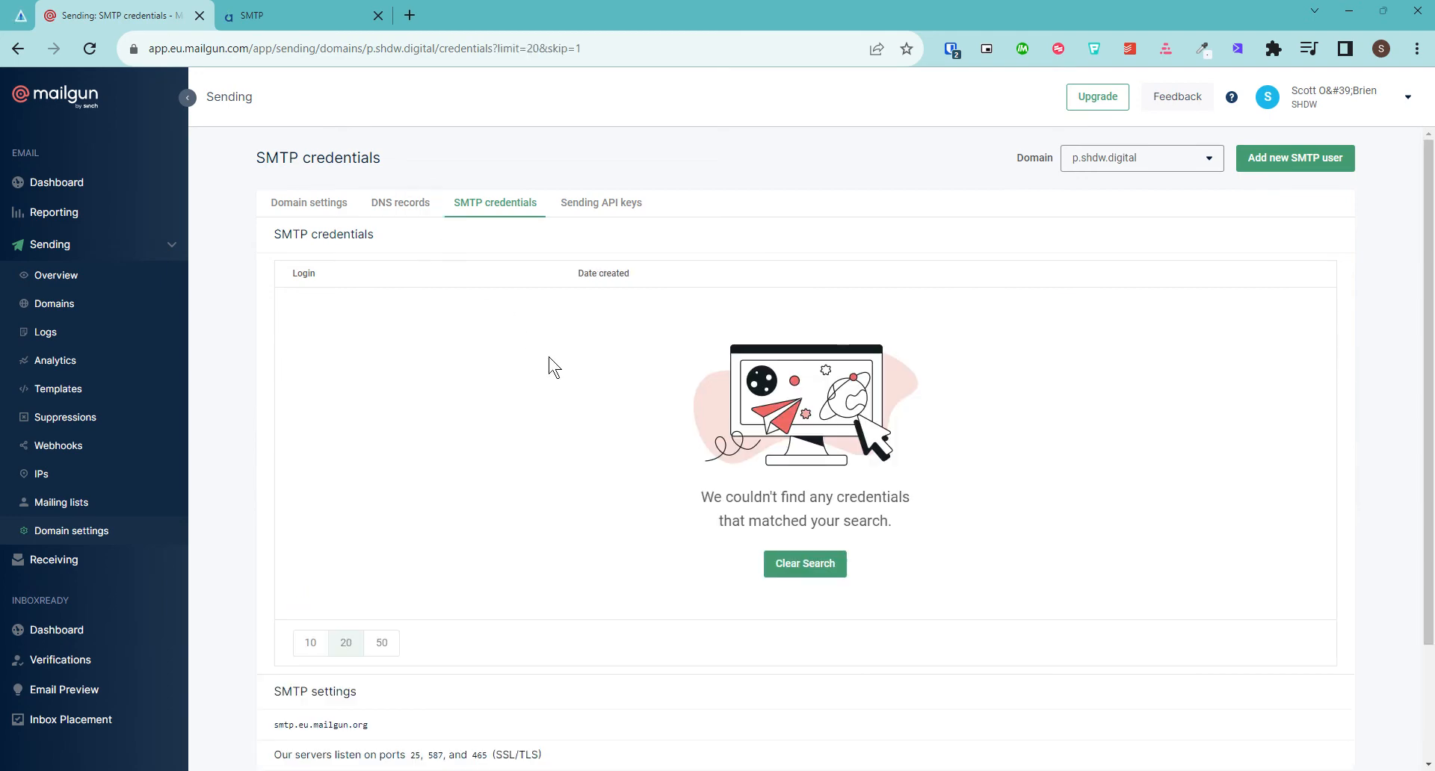
scroll(475, 432, "down", 2)
scroll(475, 432, "up", 1)
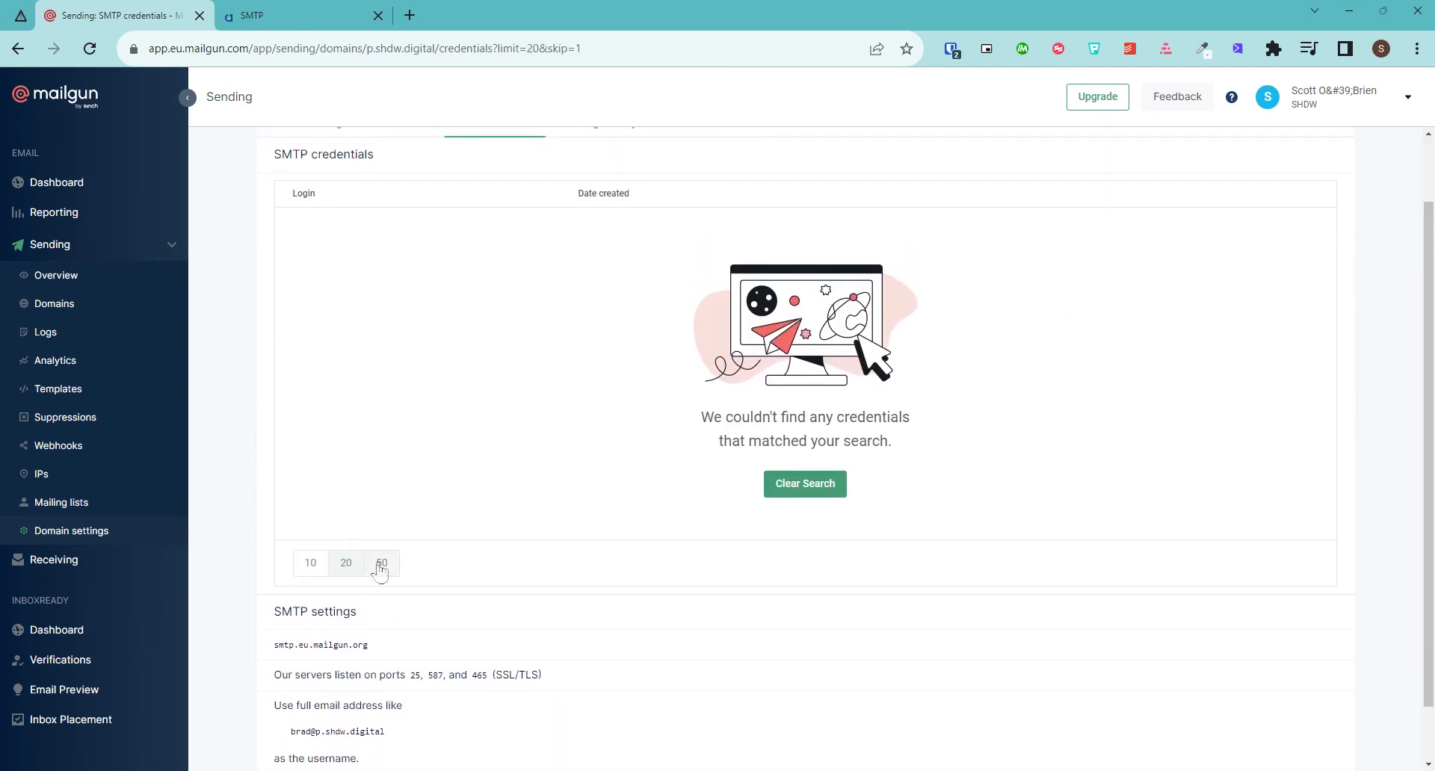
left_click(379, 560)
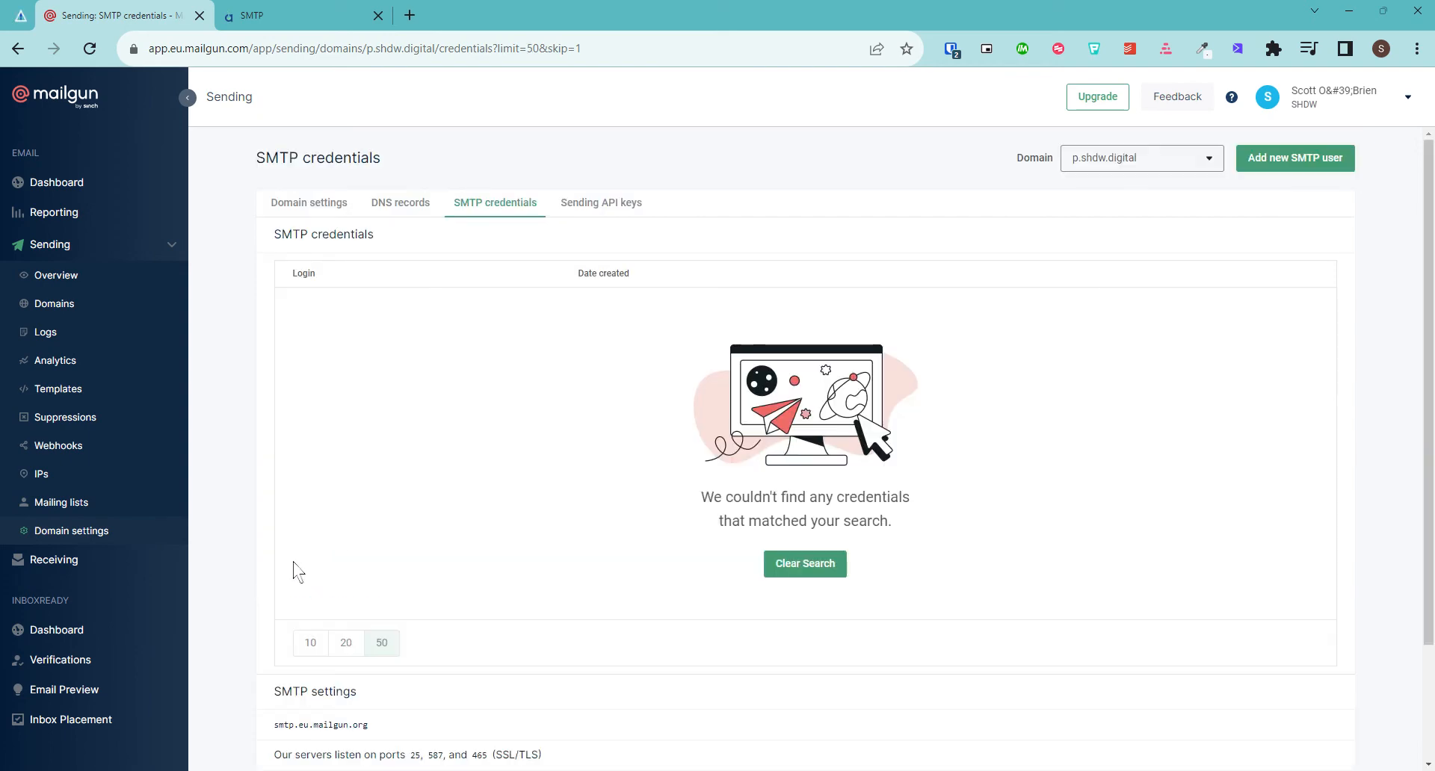
left_click(309, 643)
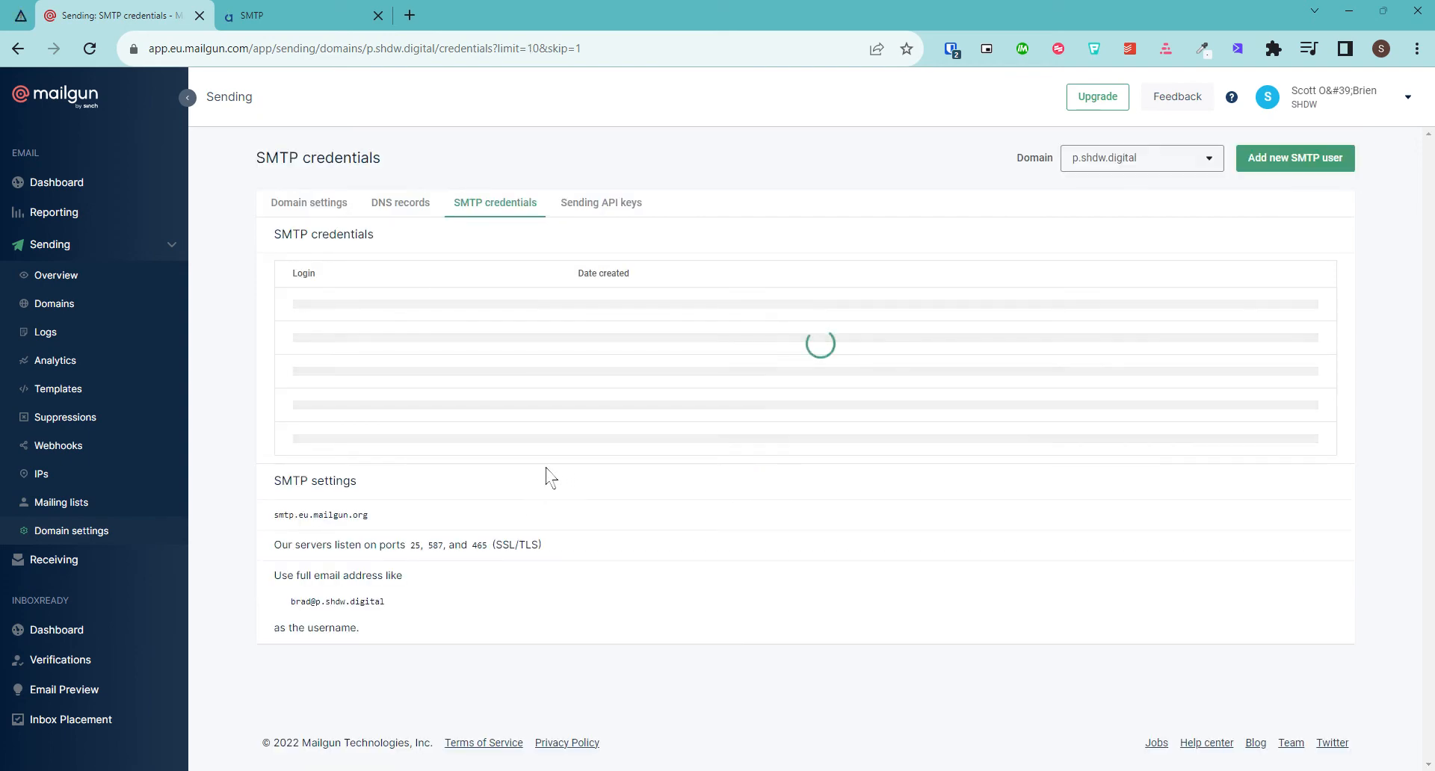
Reset the postmaster login's password, confirm it, and copy the new password
left_click(419, 212)
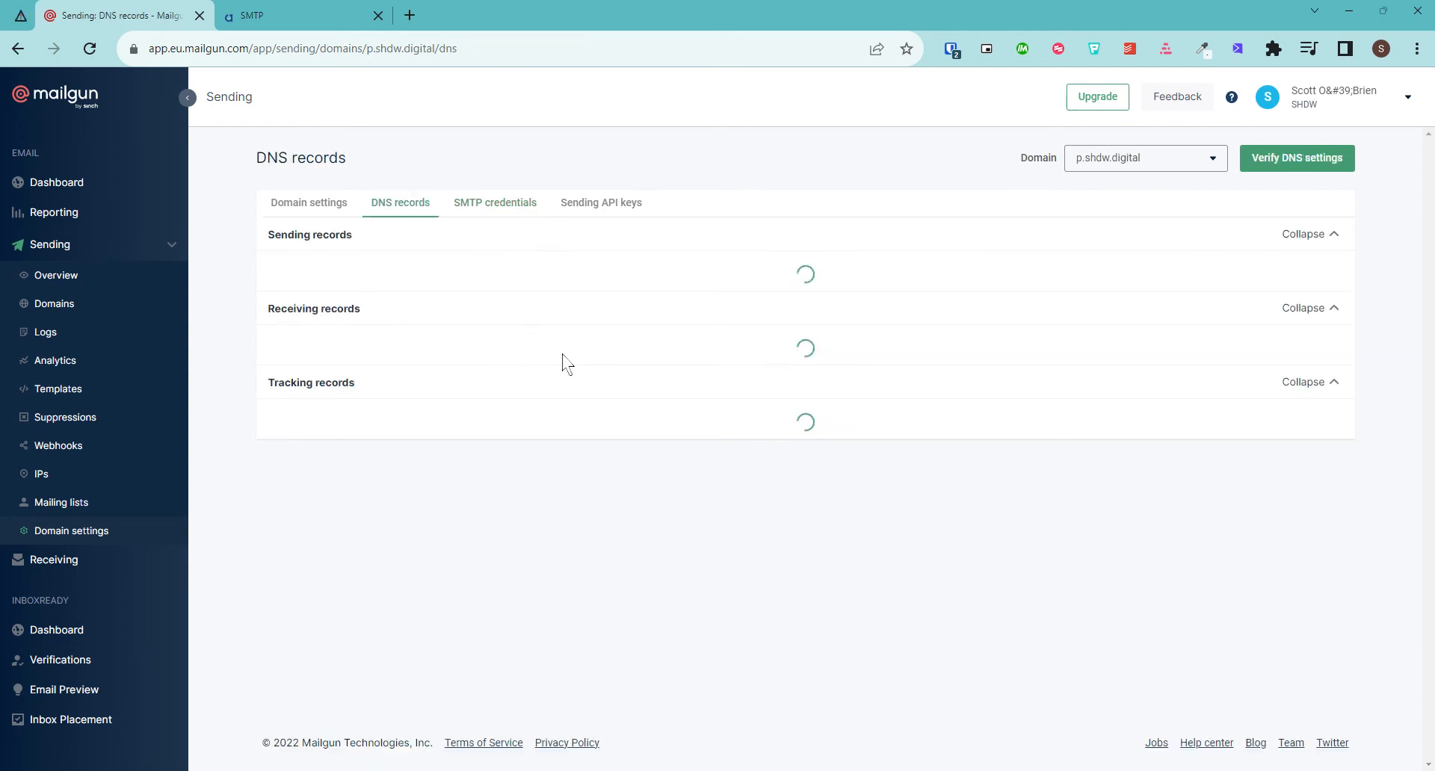
left_click(487, 207)
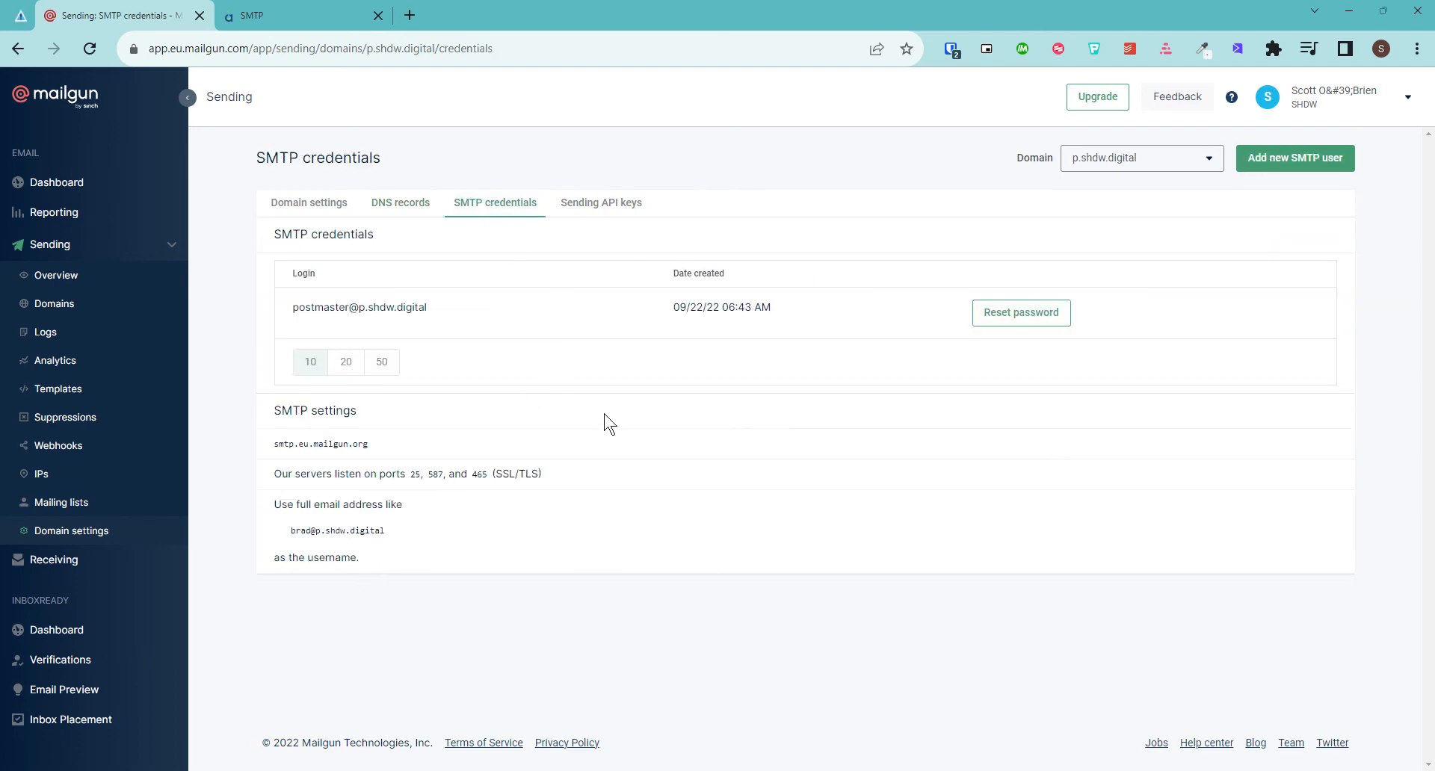
left_click(990, 317)
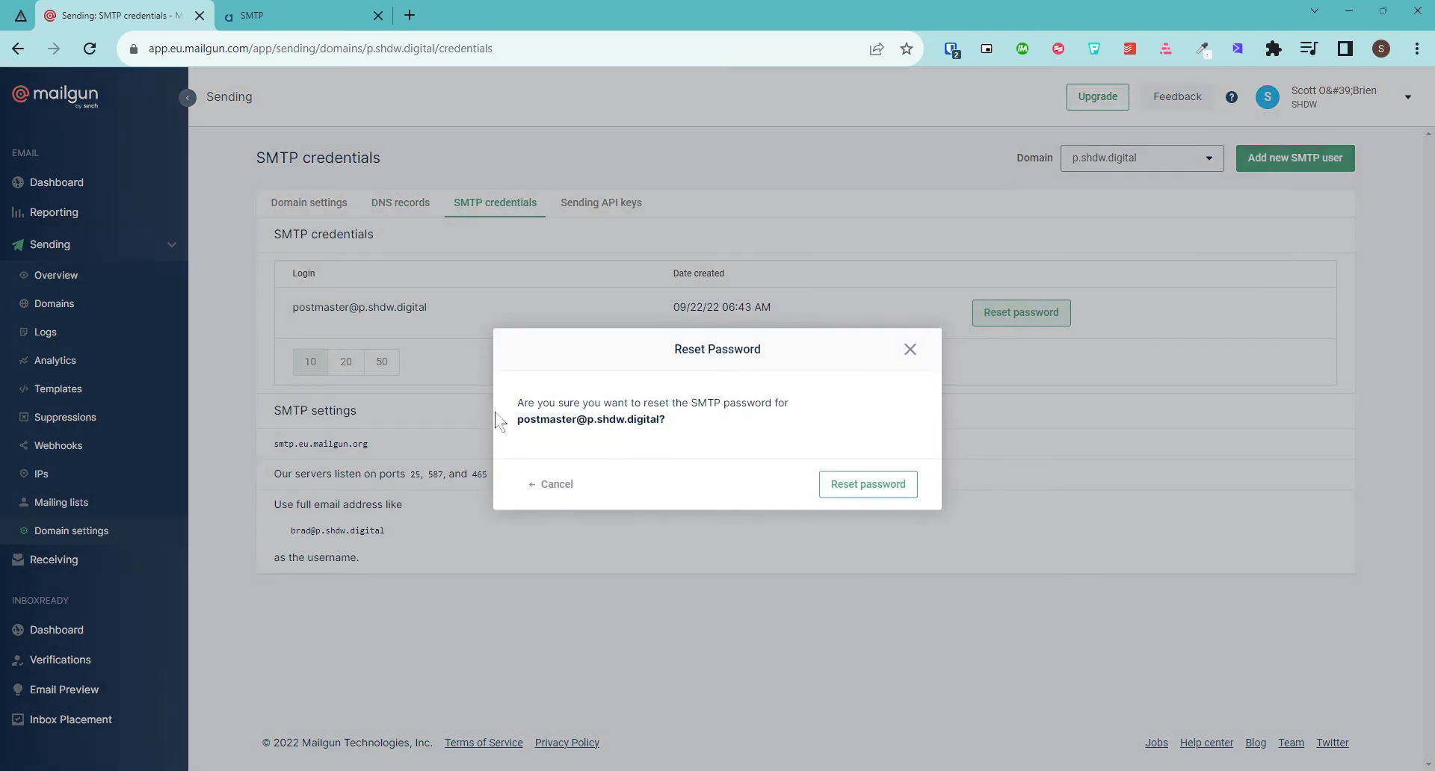
left_click(883, 495)
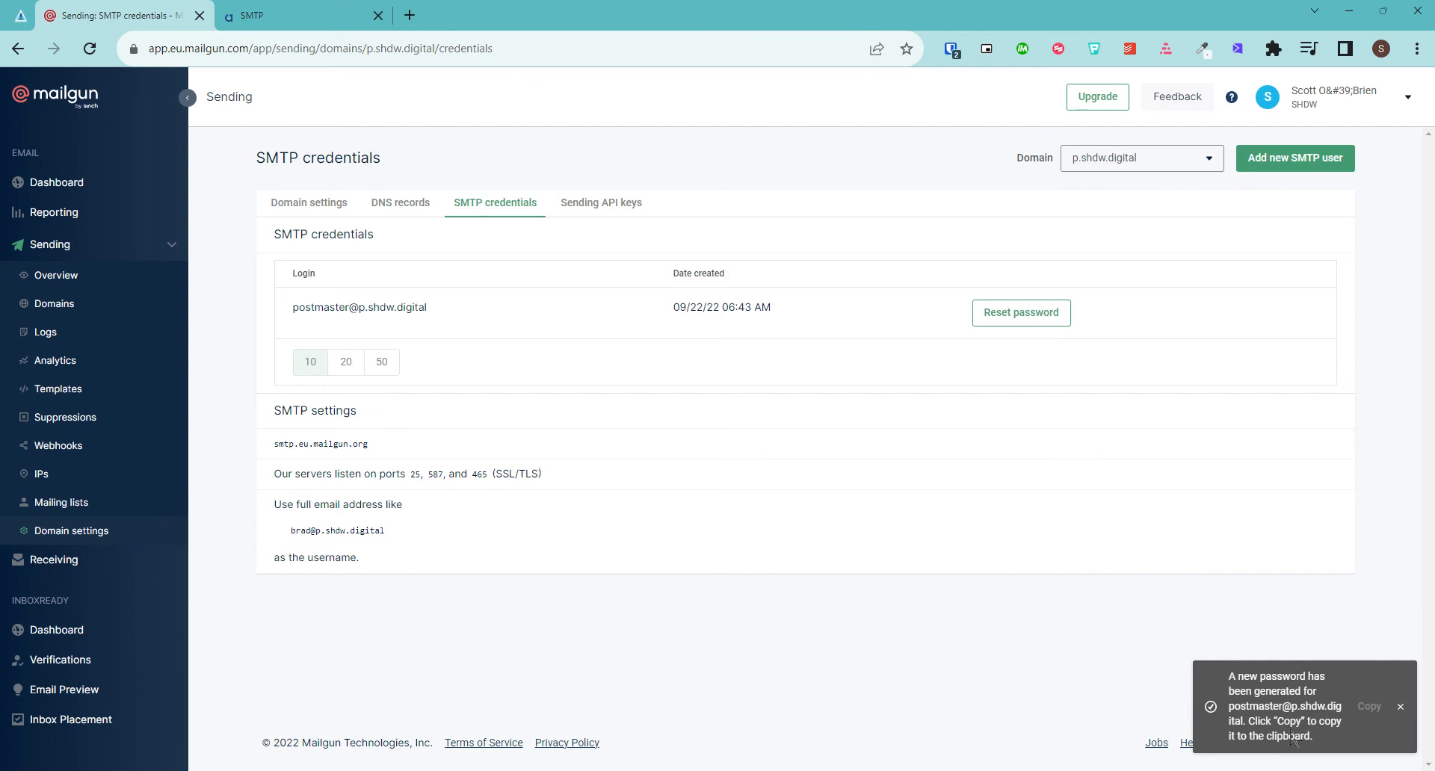
left_click(1370, 707)
Paste the new password into the account form and continue to server details
left_click(299, 15)
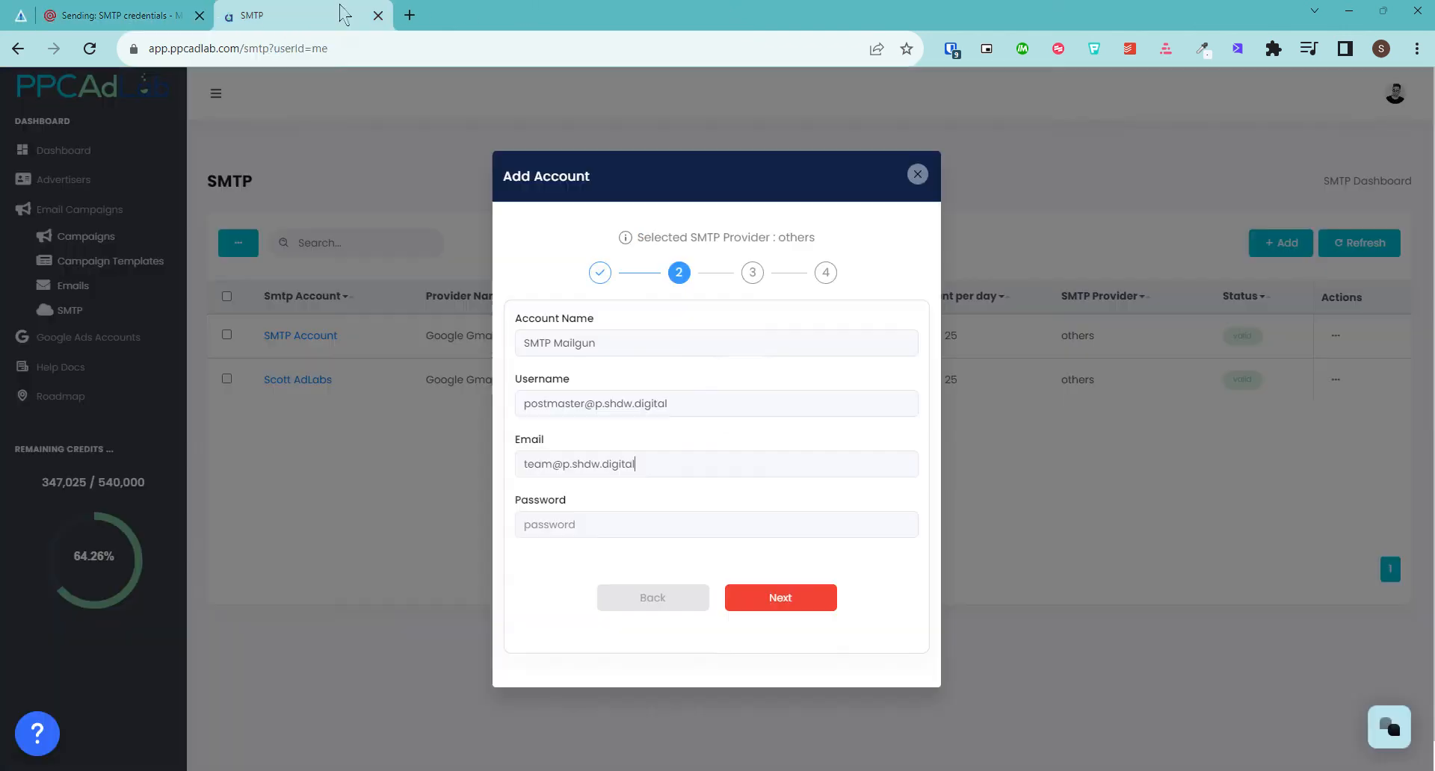
left_click(576, 523)
key("ctrl+v")
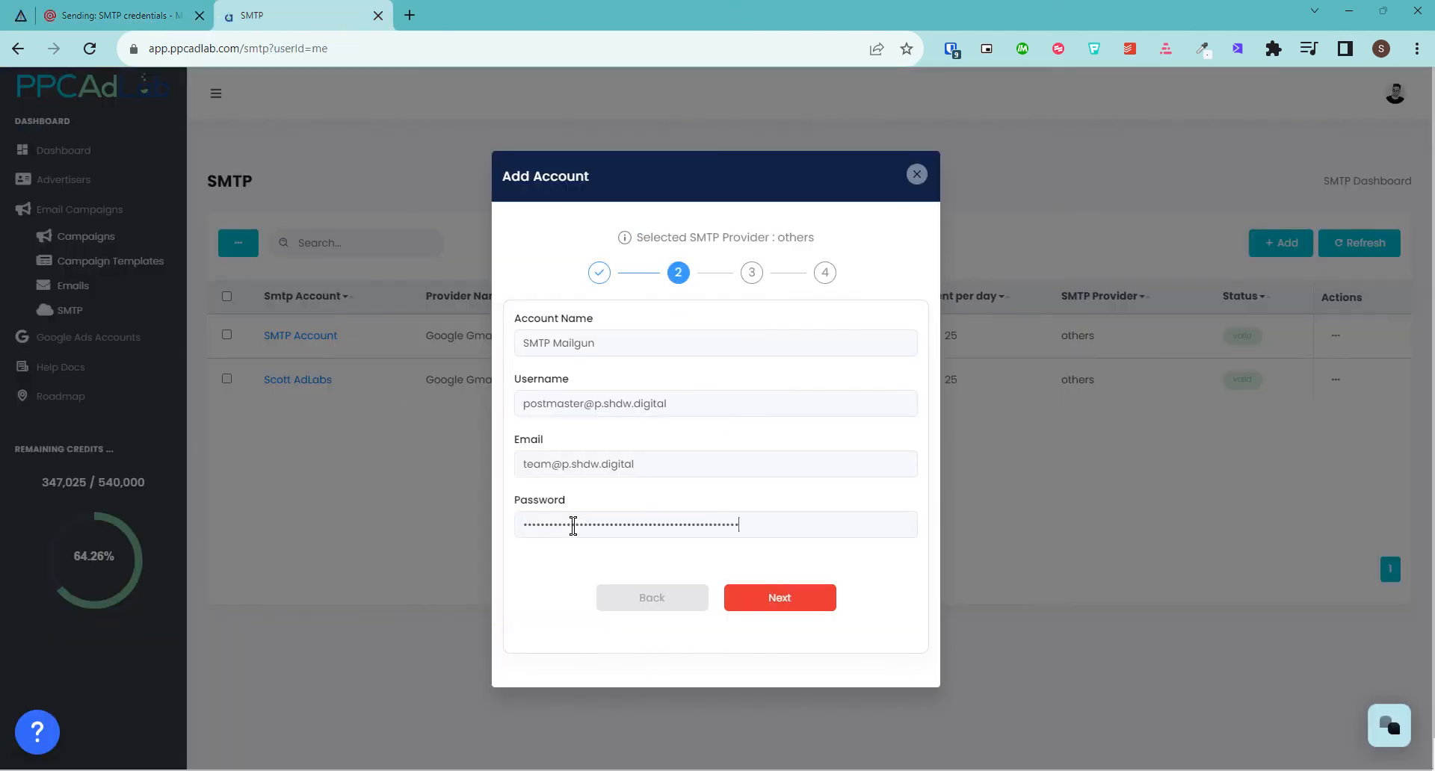
left_click(794, 607)
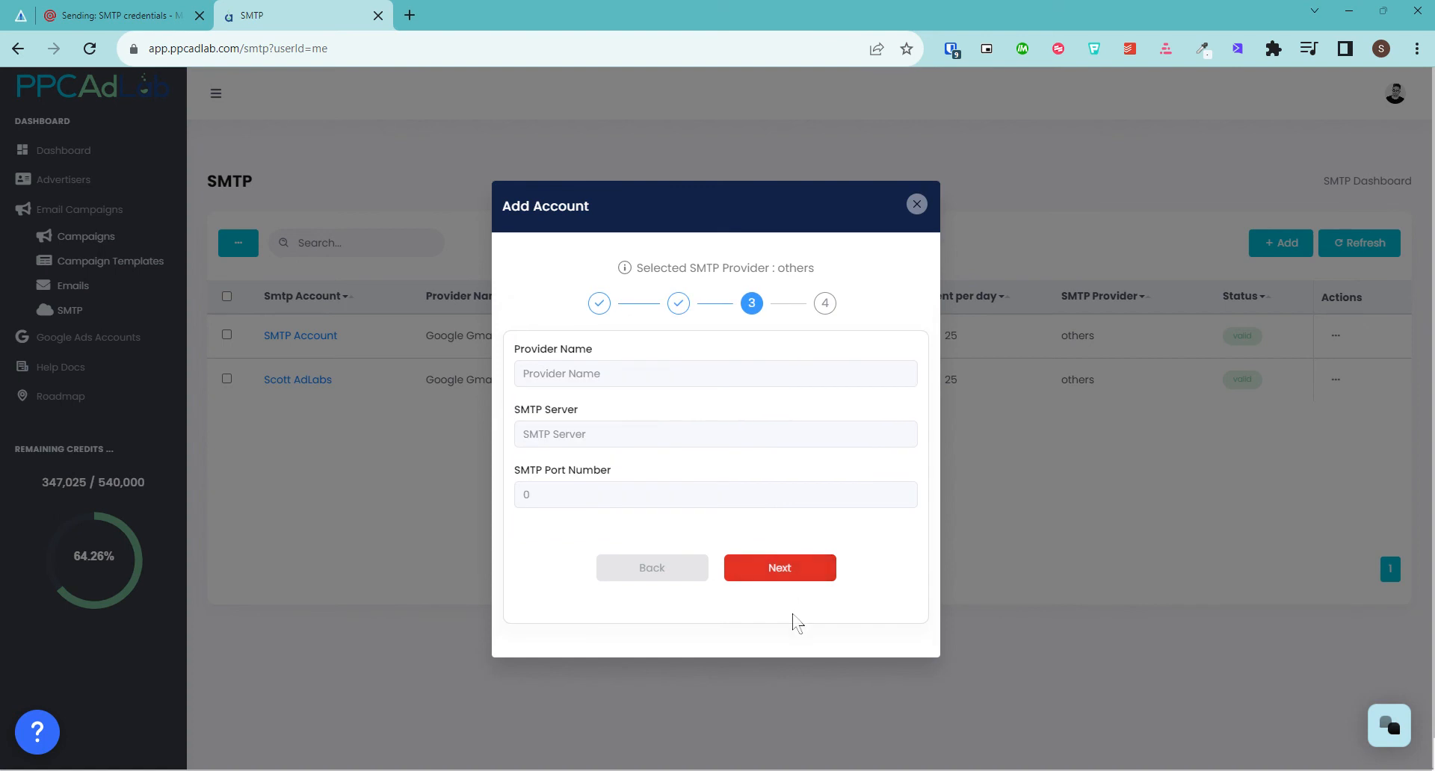
Set provider Mailgun and SMTP server smtp.eu.mailgun.org
left_click(653, 378)
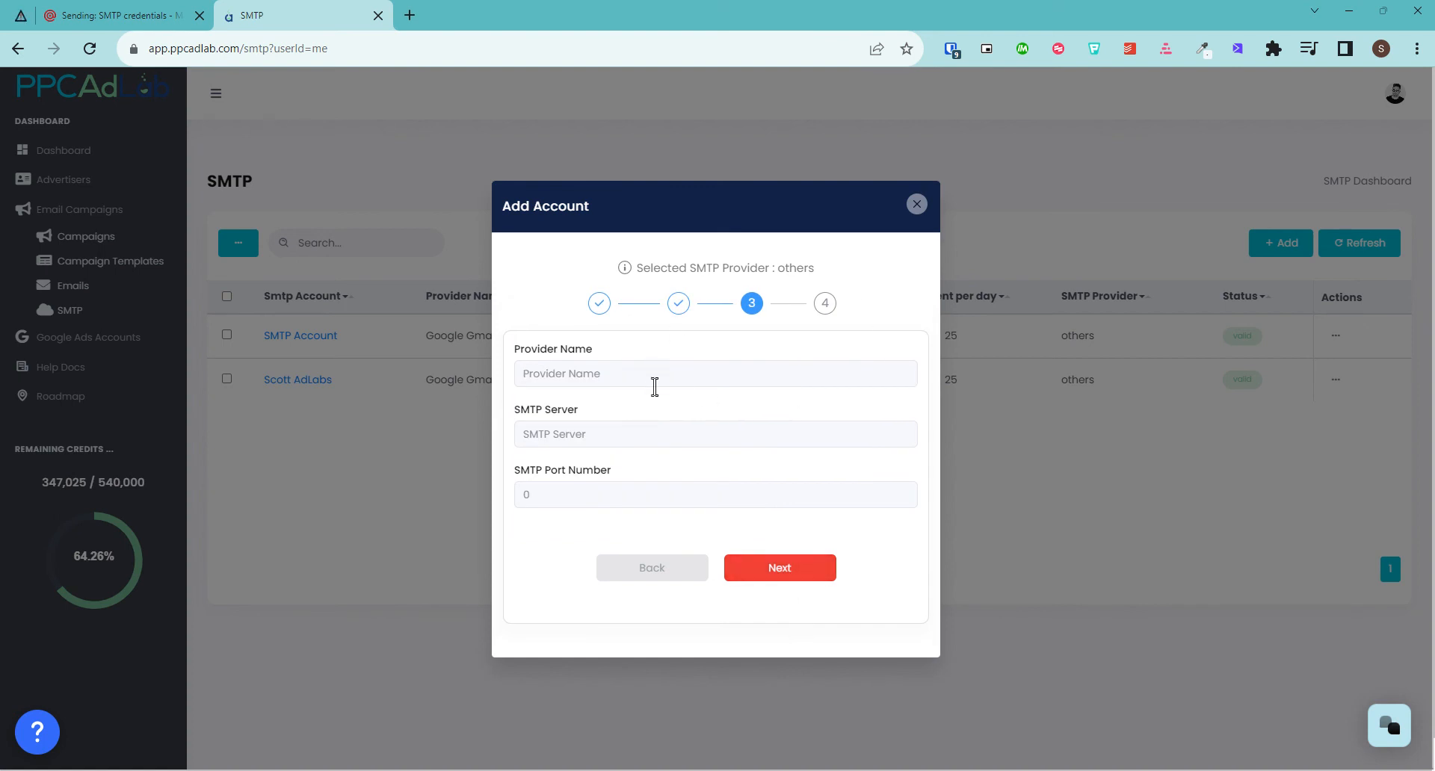
type("Mailgun")
left_click(146, 16)
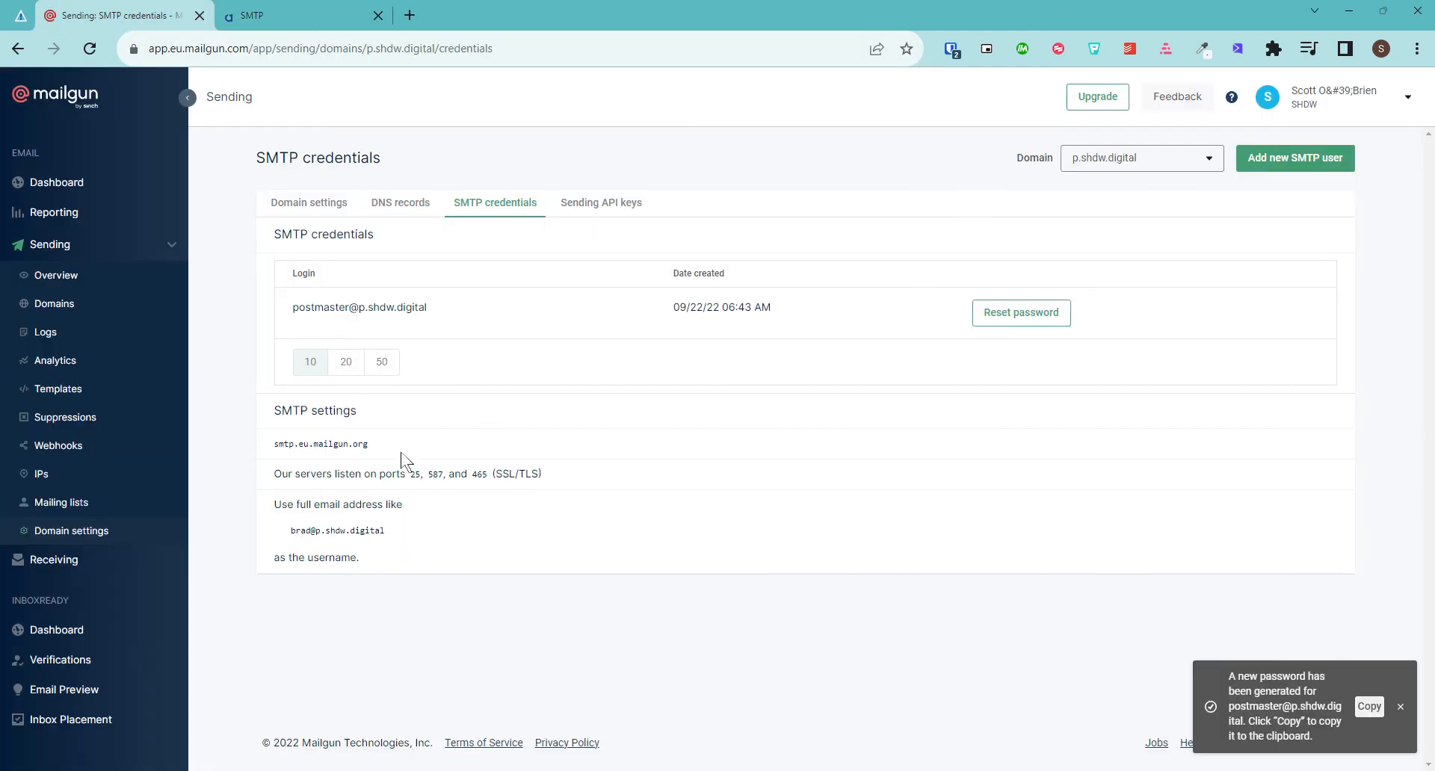
left_click_drag(369, 445, 273, 445)
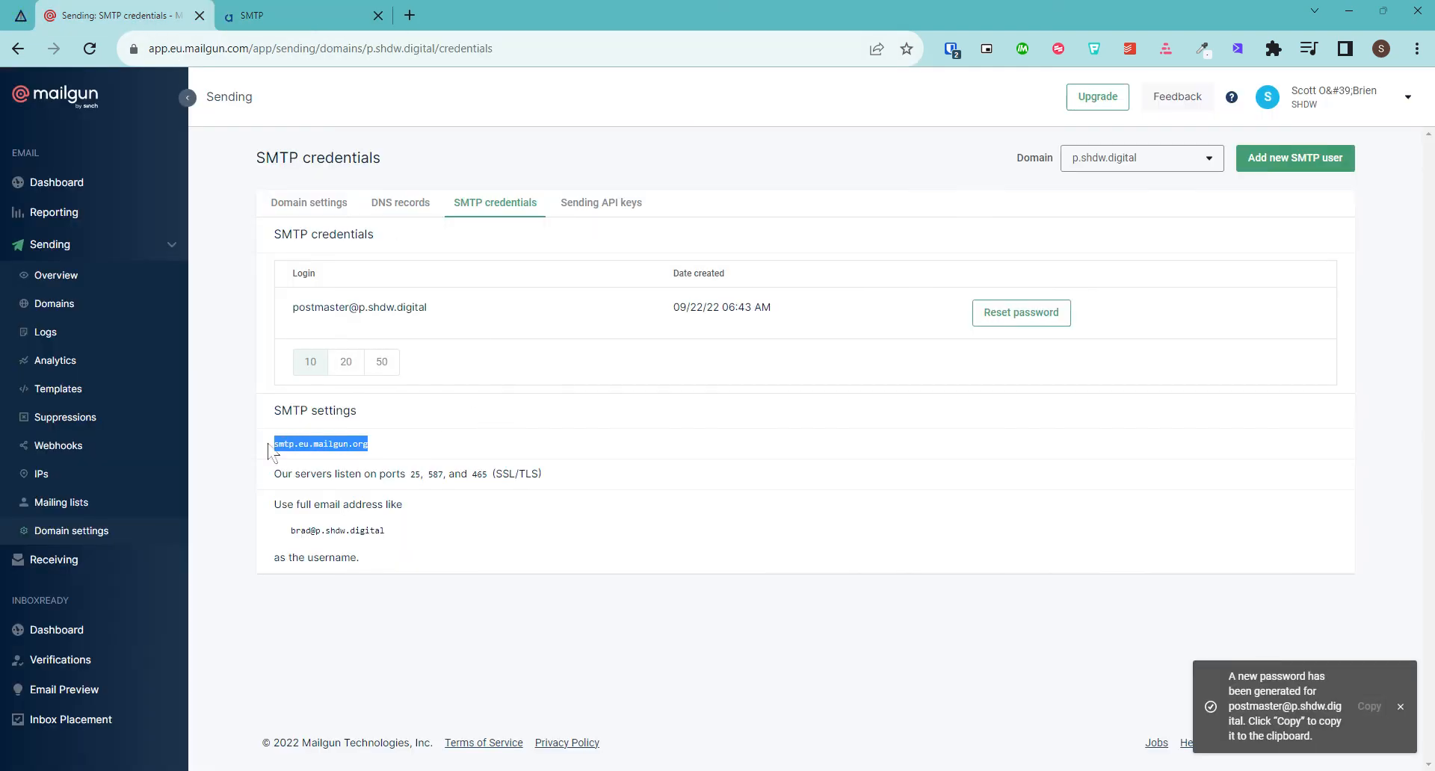
left_click(252, 15)
left_click(617, 430)
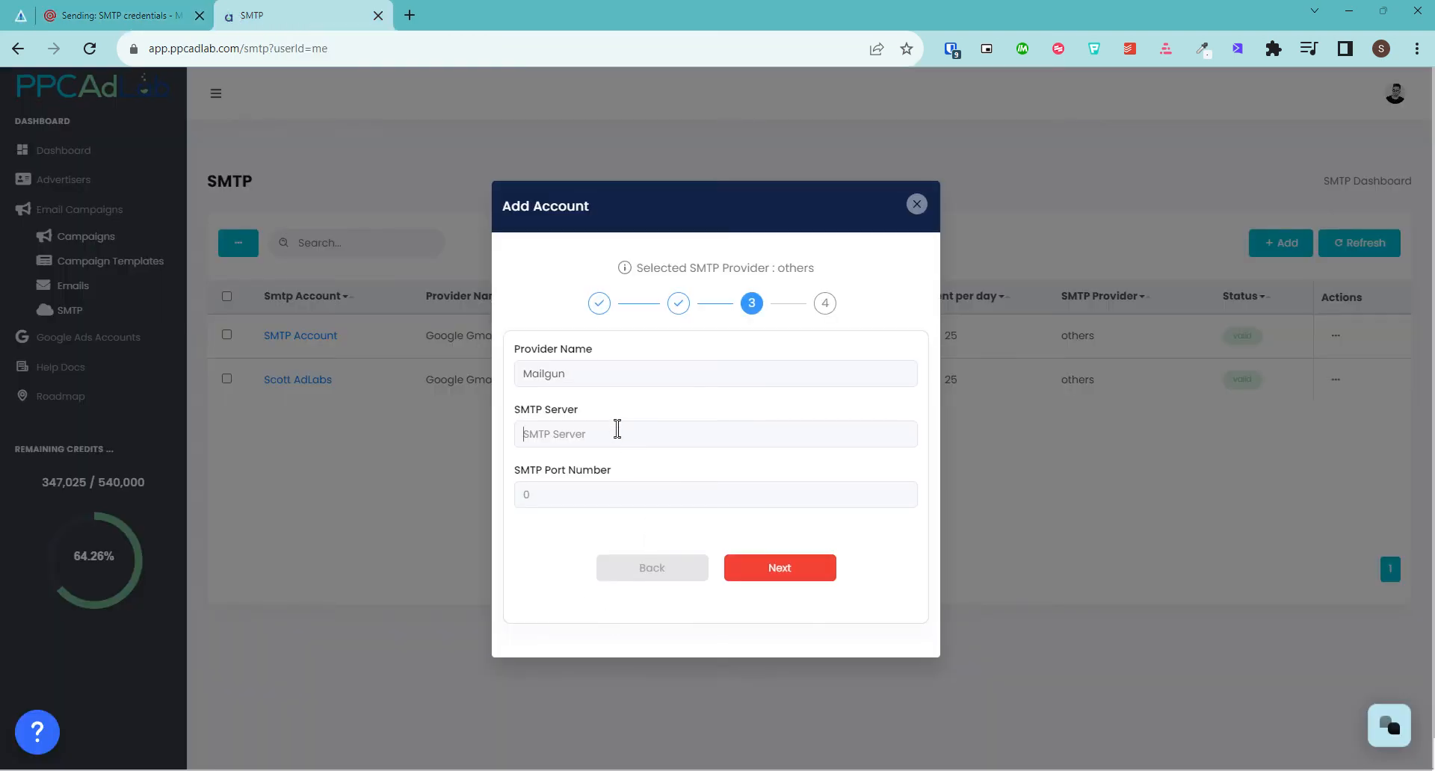
key("ctrl+v")
Set SMTP port 465 and advance to the final setup step
left_click(605, 500)
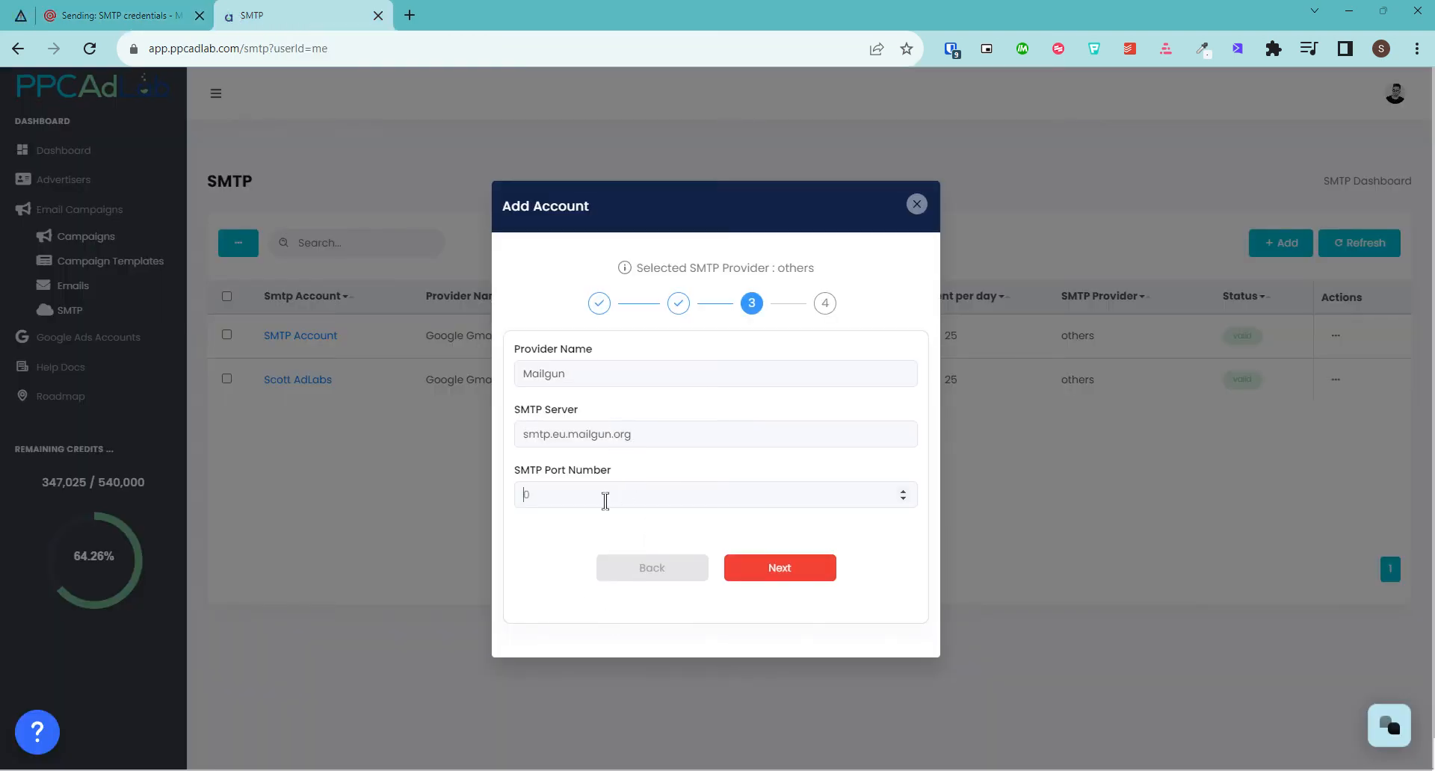
left_click(131, 15)
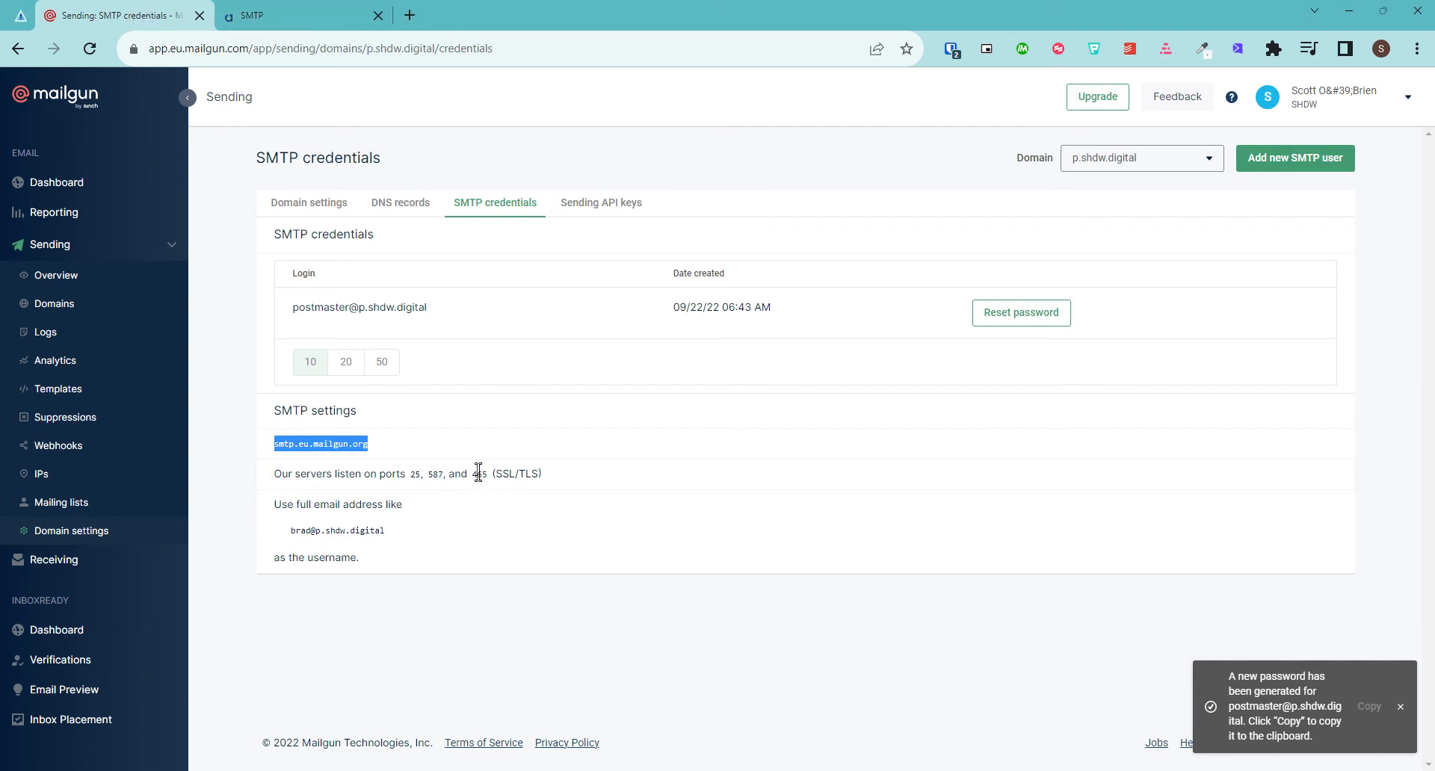
left_click_drag(474, 475, 483, 476)
left_click(247, 15)
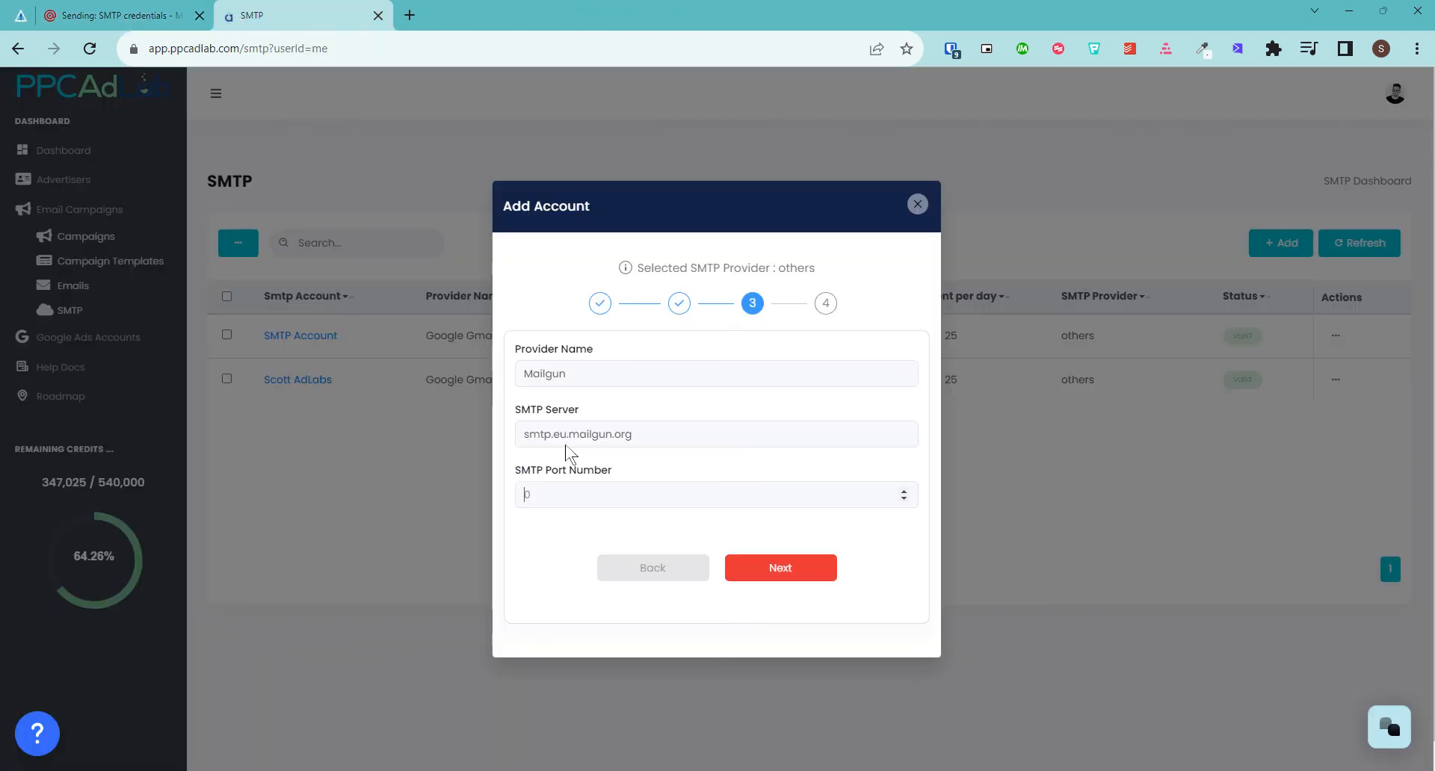
left_click(570, 492)
type("465")
left_click(127, 15)
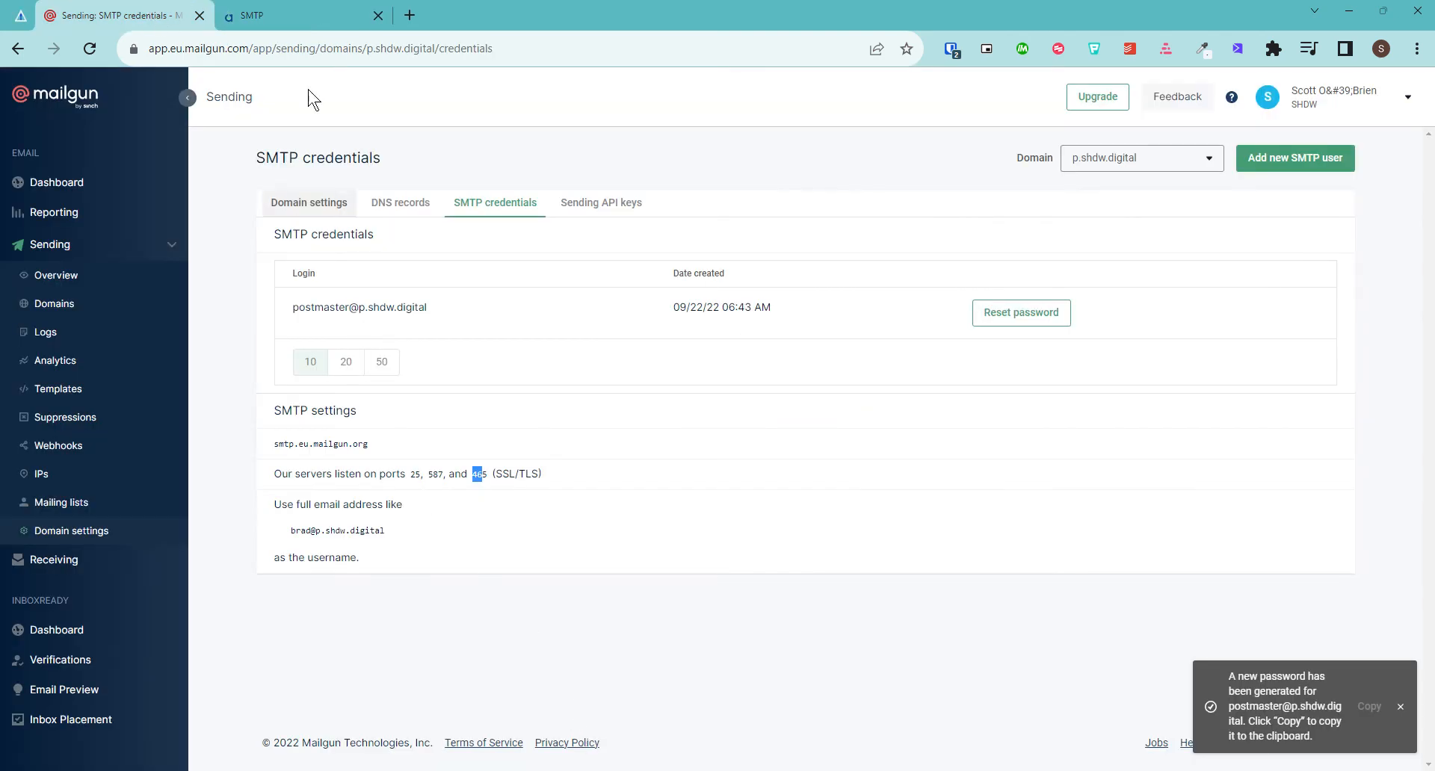
left_click(315, 15)
left_click(820, 576)
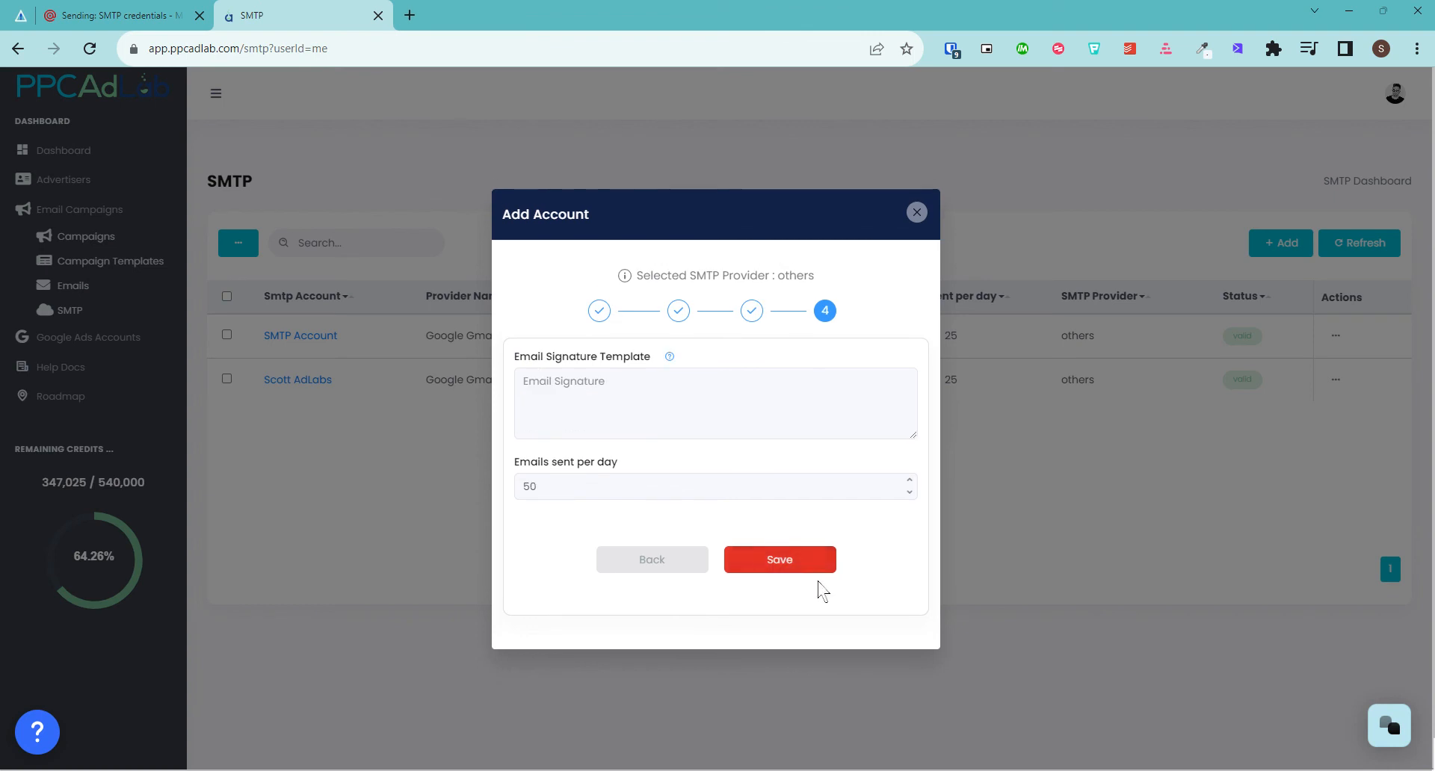
Save the Mailgun SMTP account with 1 email per day so it joins the SMTP list
left_click(632, 381)
left_click(780, 568)
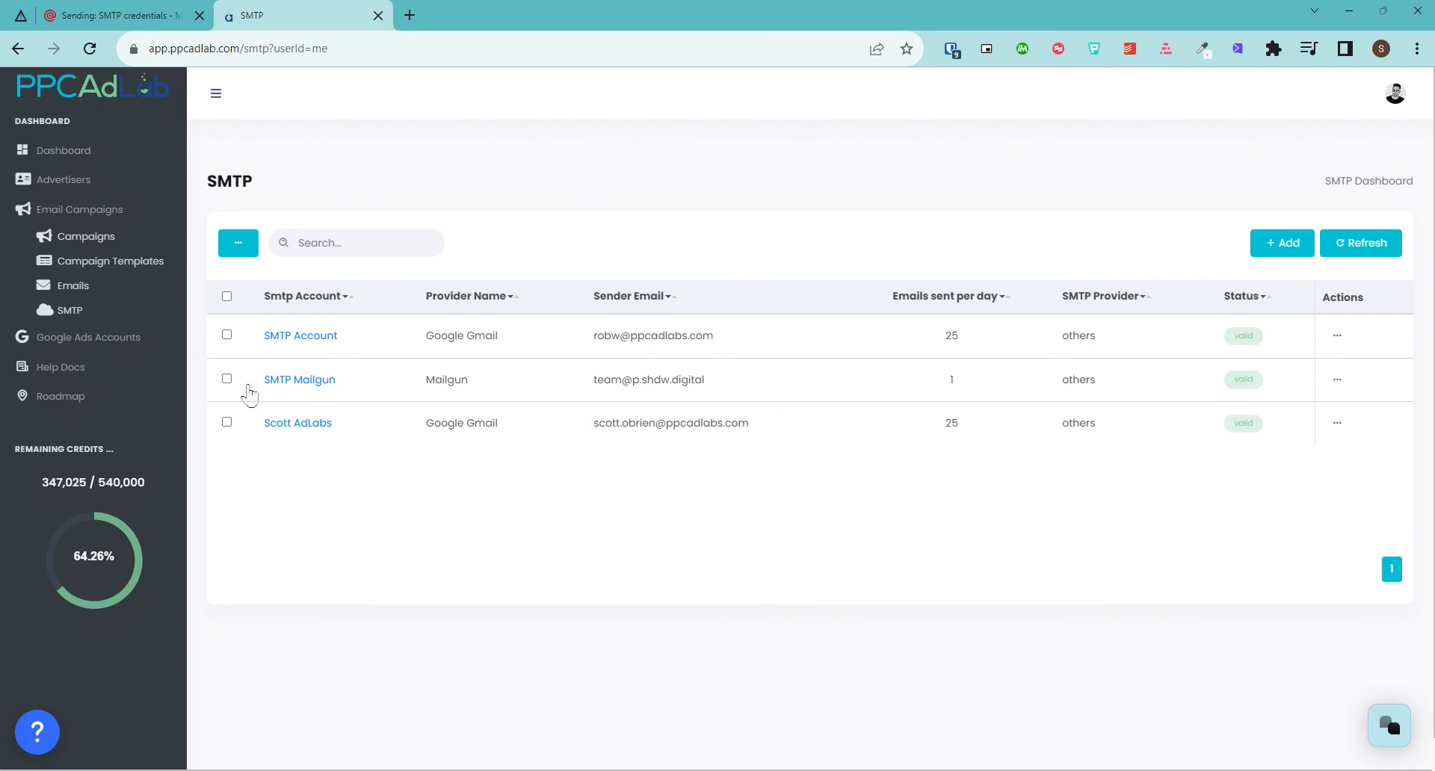
left_click(1337, 380)
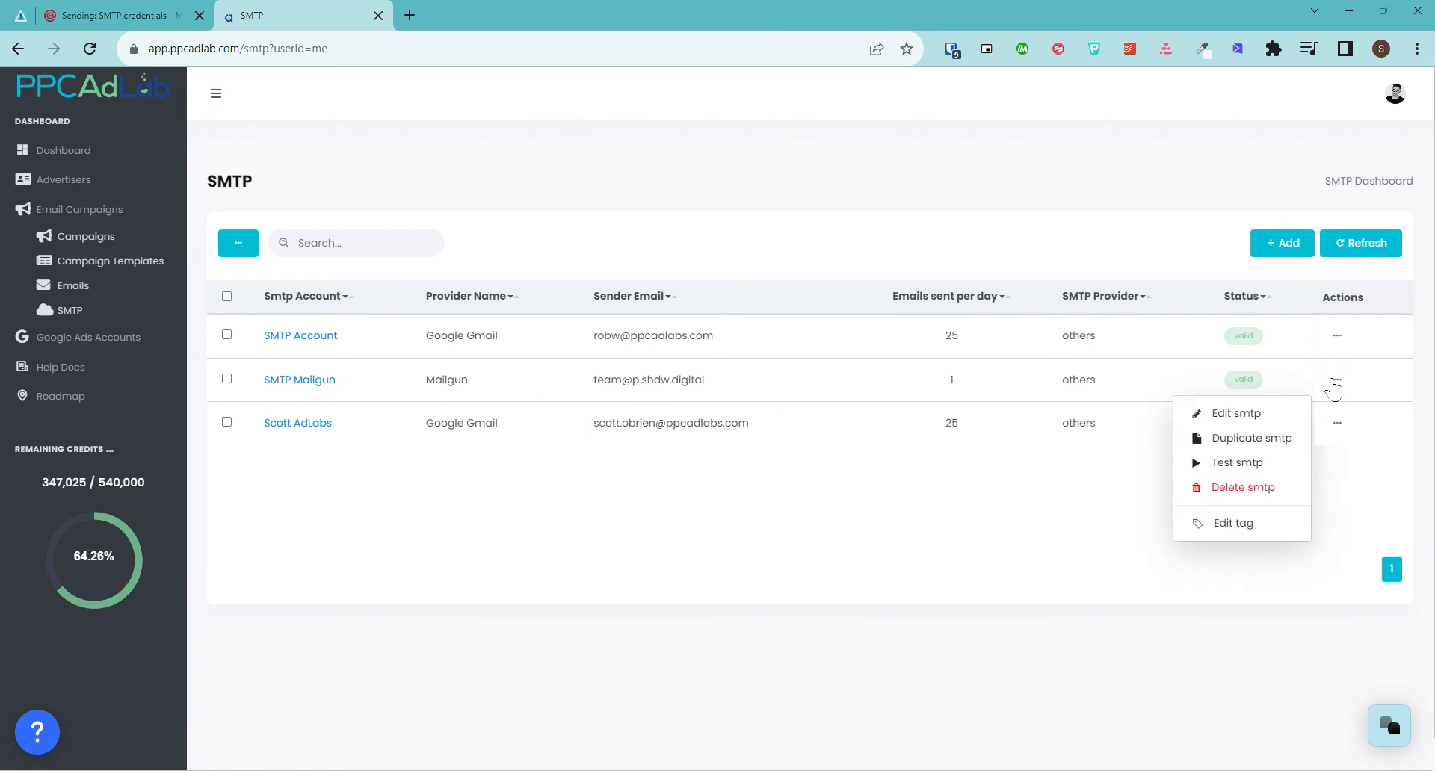
left_click(1238, 463)
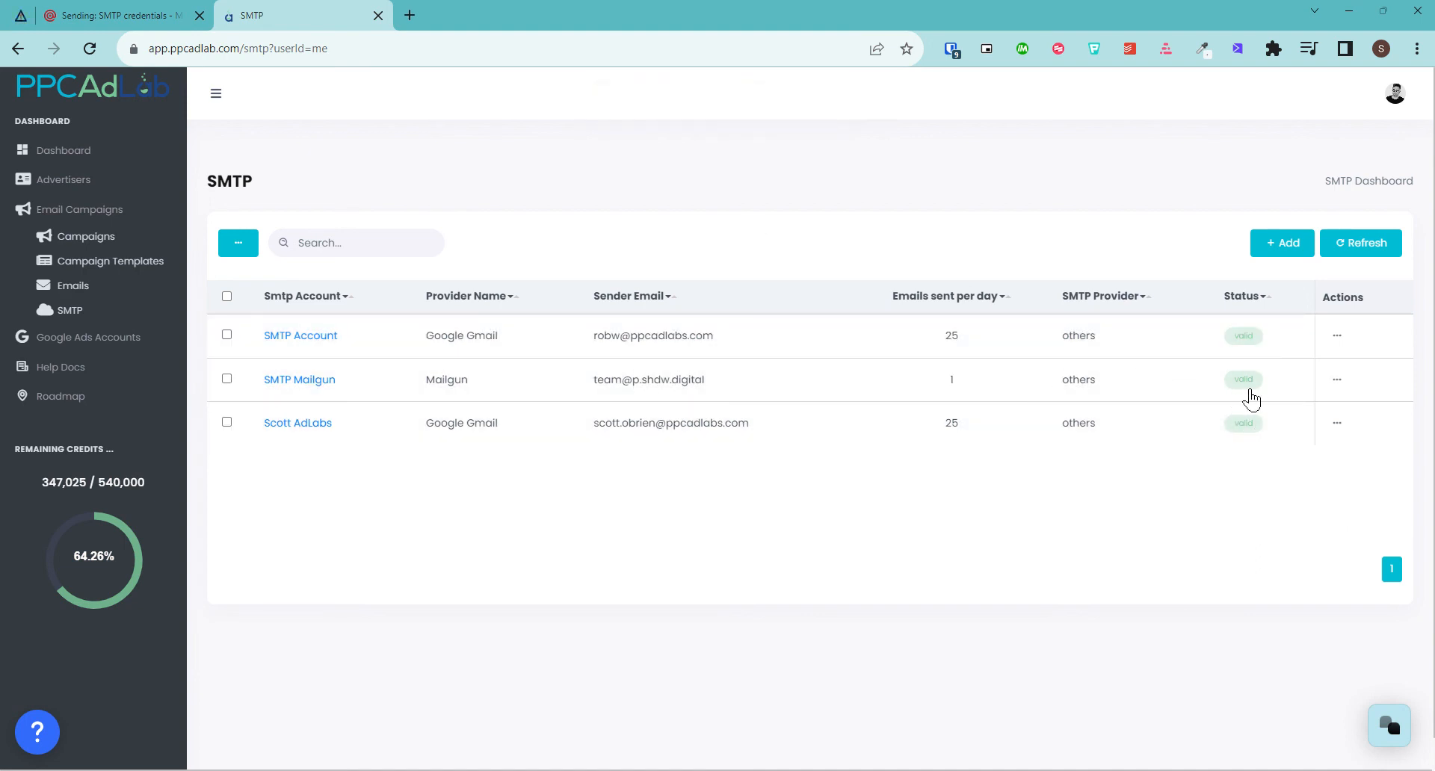
left_click(113, 15)
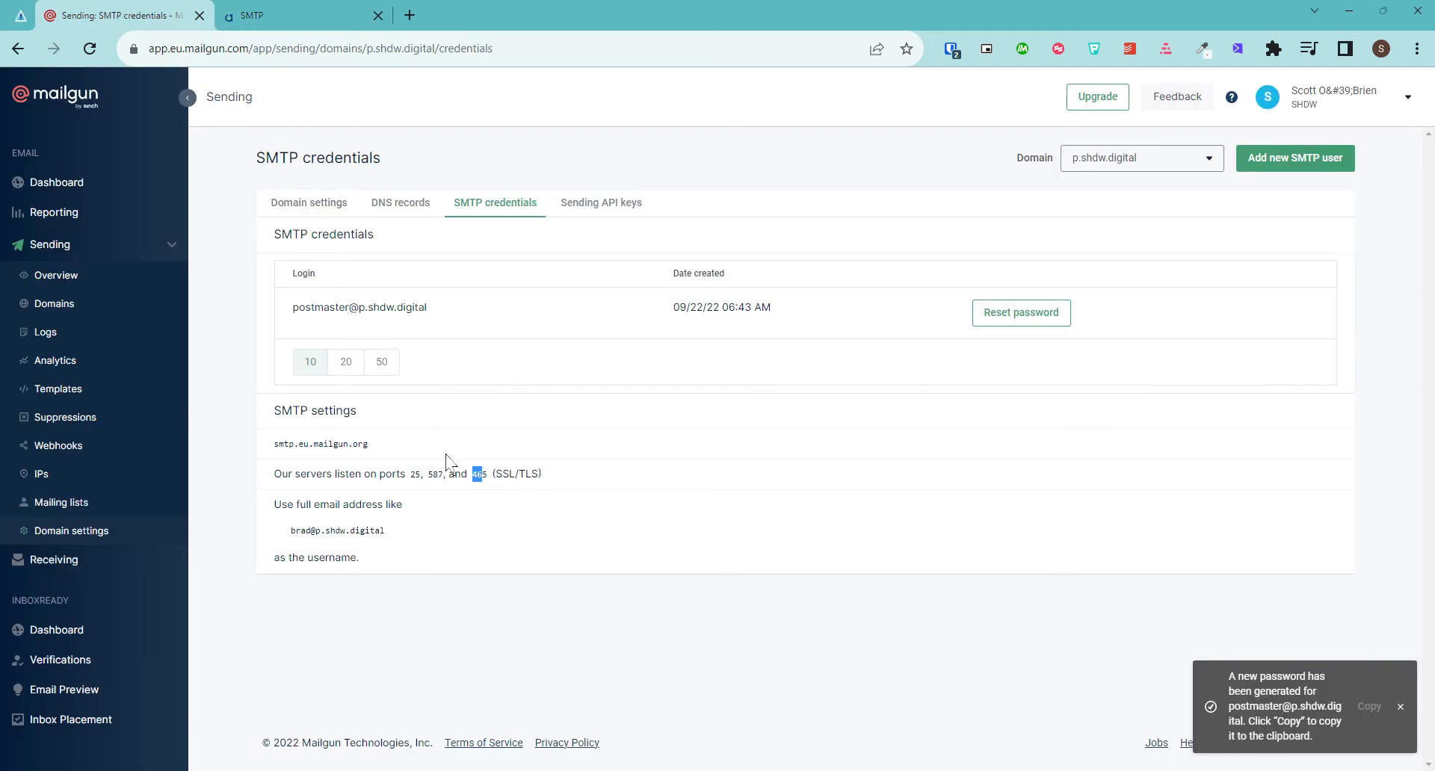
left_click(319, 12)
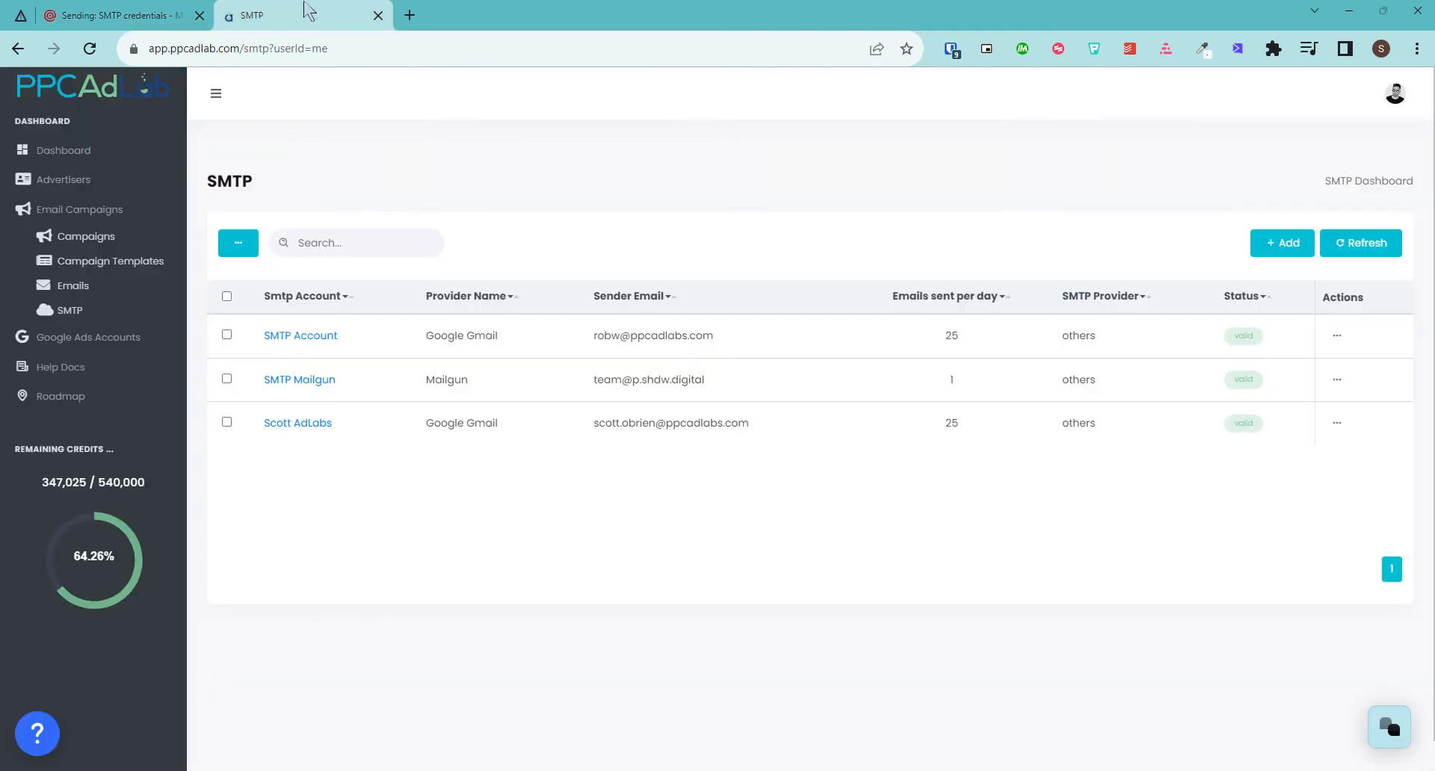